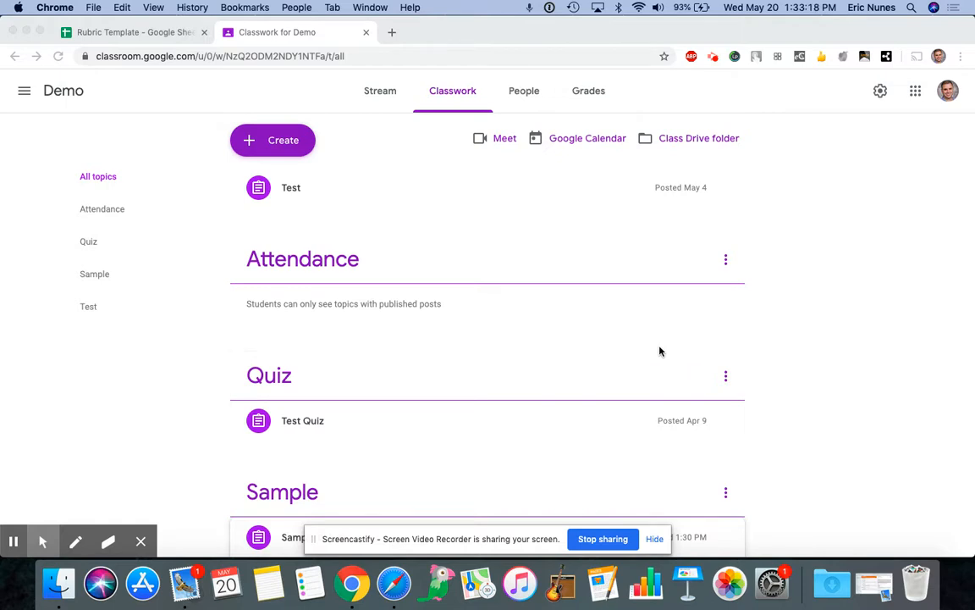
Open the rubric attached to the Sample Rubric assignment in the Sample topic.
{"action": "scroll", "coordinate": [660, 353], "scroll_direction": "down", "scroll_amount": 5}
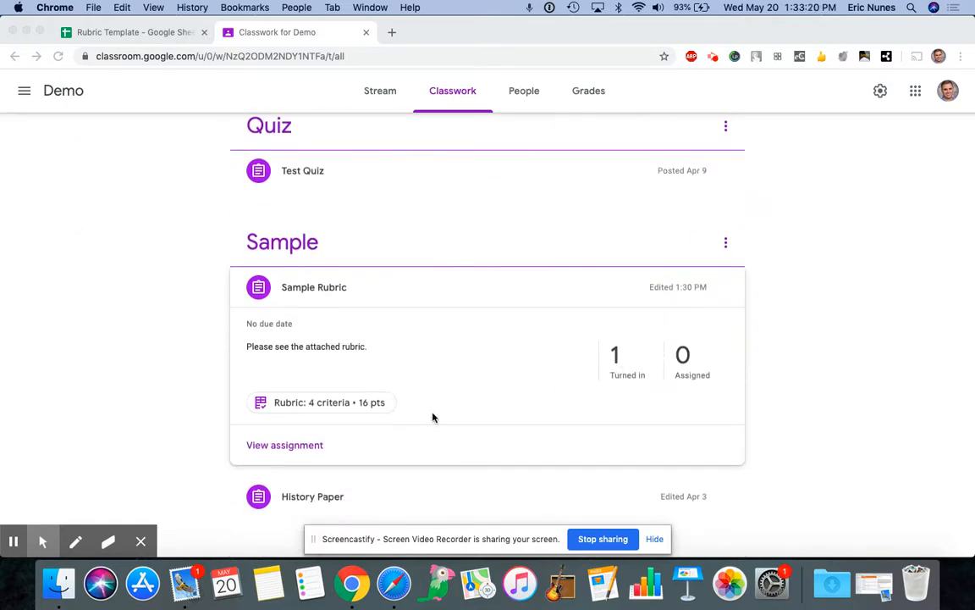
{"action": "scroll", "coordinate": [465, 412], "scroll_direction": "up", "scroll_amount": 5}
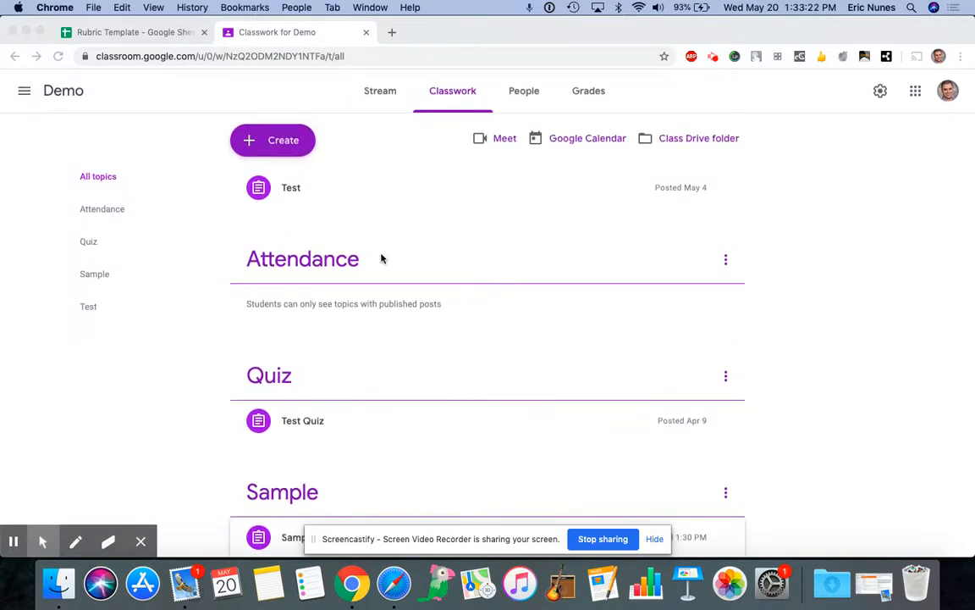
{"action": "scroll", "coordinate": [381, 251], "scroll_direction": "down", "scroll_amount": 1}
{"action": "scroll", "coordinate": [386, 267], "scroll_direction": "down", "scroll_amount": 6}
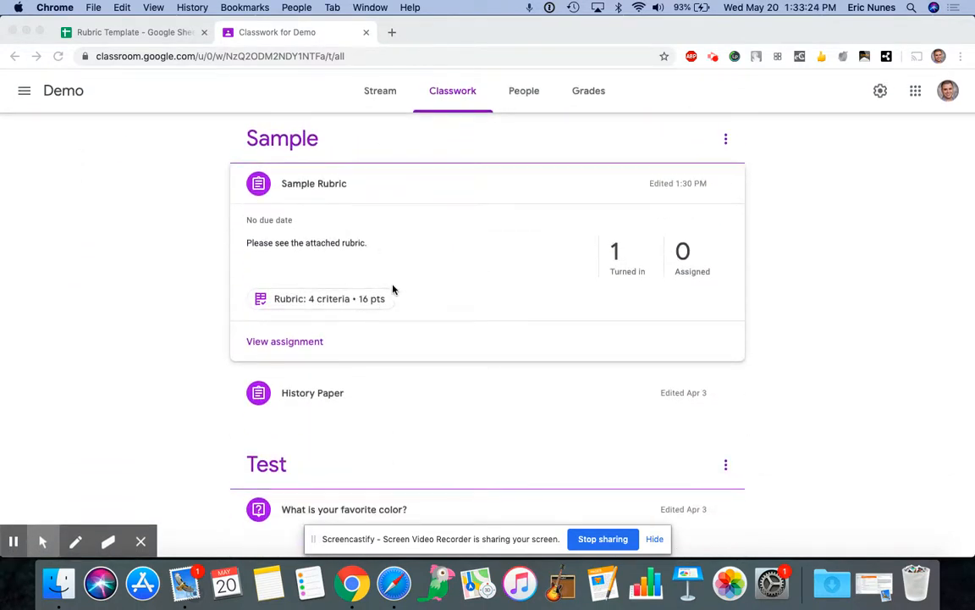
{"action": "left_click", "coordinate": [342, 302]}
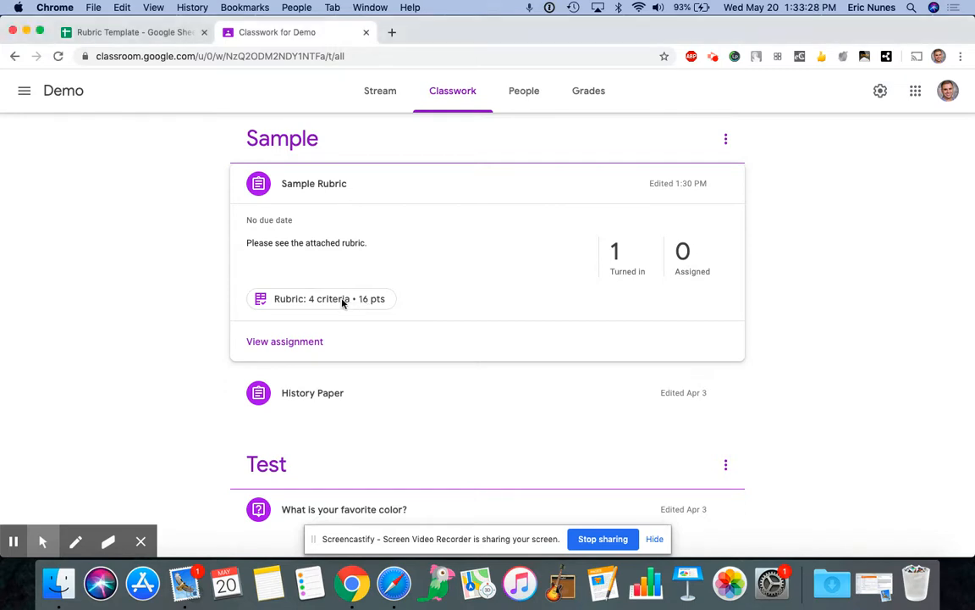
{"action": "left_click", "coordinate": [330, 301]}
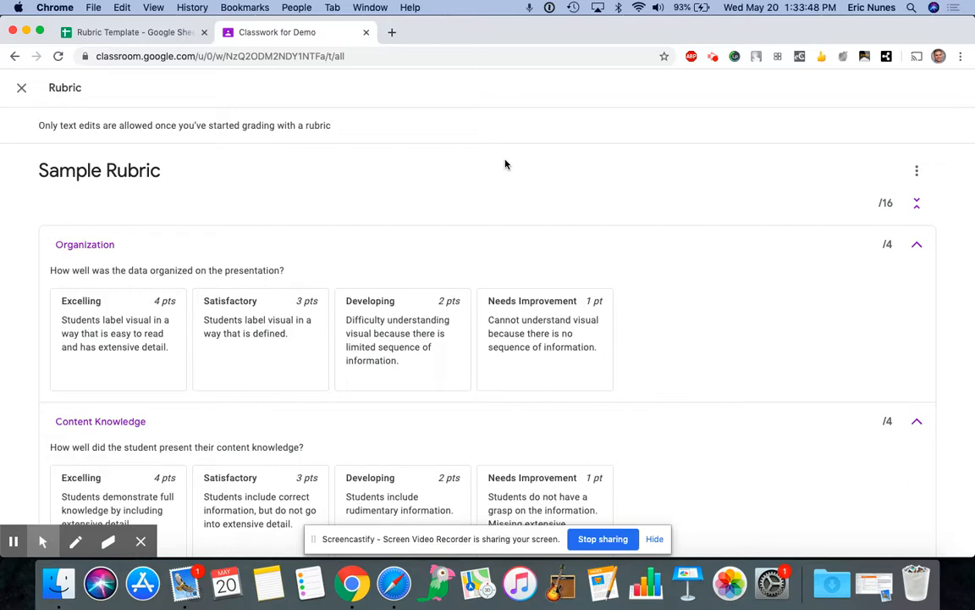
Review the rubric's Organization, Content Knowledge, Time Management and Quality of Work criteria with their rating levels and points.
{"action": "scroll", "coordinate": [505, 164], "scroll_direction": "down", "scroll_amount": 5}
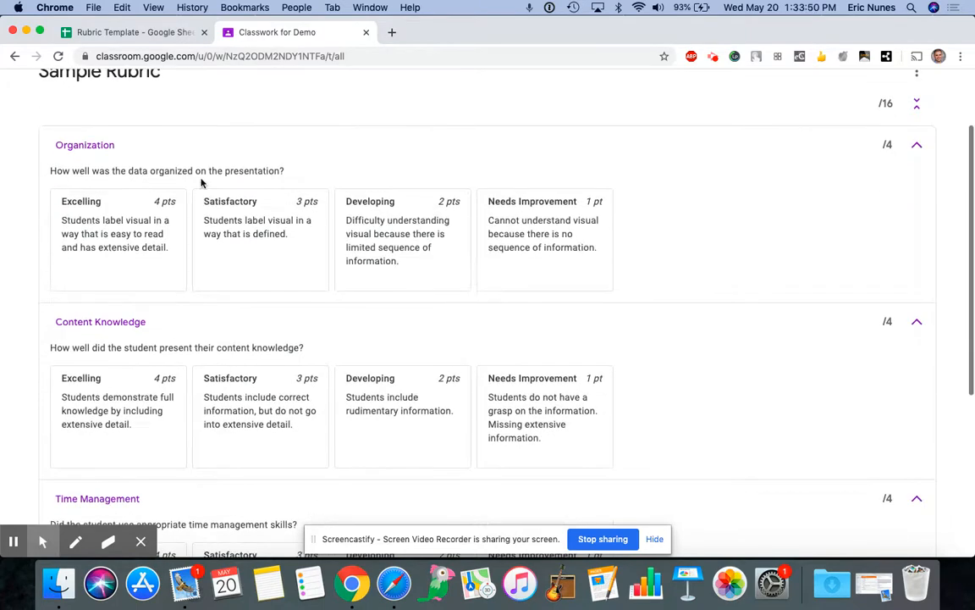
{"action": "scroll", "coordinate": [125, 364], "scroll_direction": "up", "scroll_amount": 5}
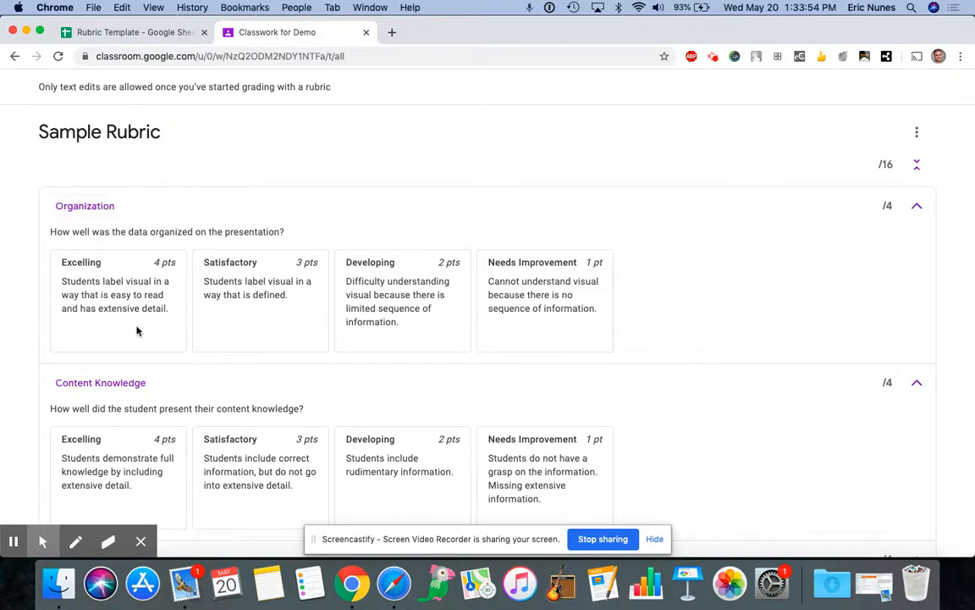
{"action": "scroll", "coordinate": [124, 384], "scroll_direction": "down", "scroll_amount": 3}
{"action": "scroll", "coordinate": [126, 374], "scroll_direction": "down", "scroll_amount": 2}
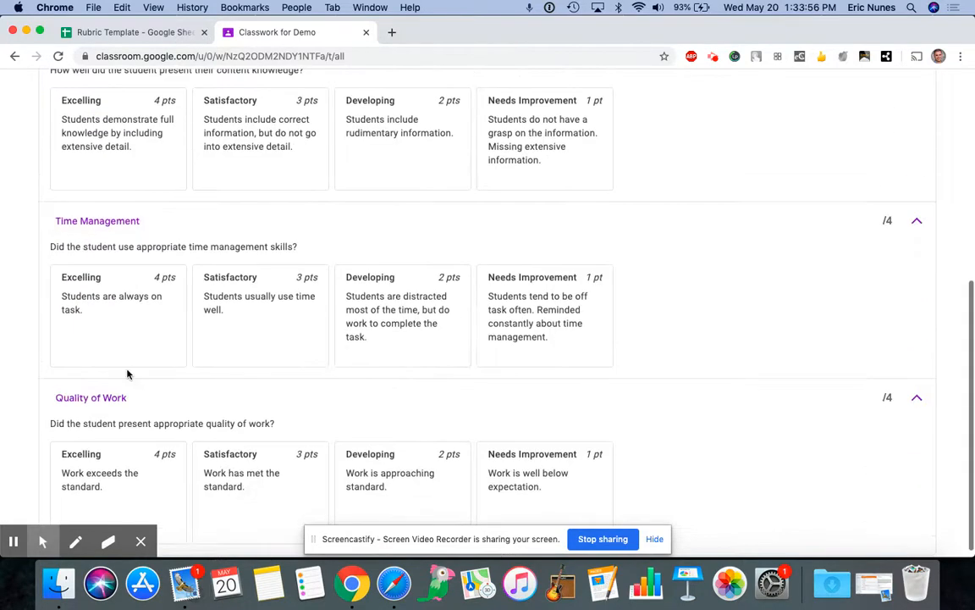
{"action": "scroll", "coordinate": [138, 410], "scroll_direction": "up", "scroll_amount": 4}
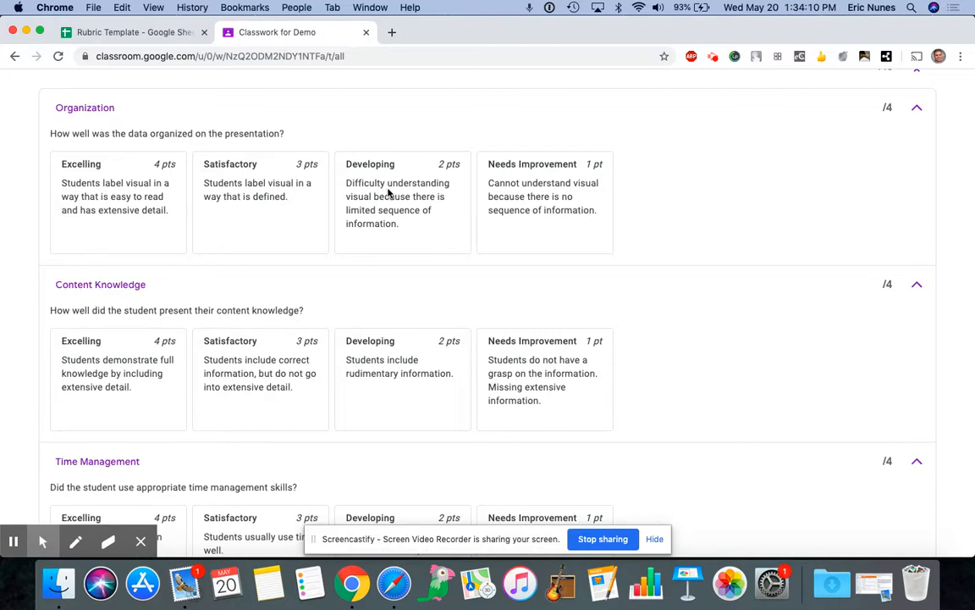
{"action": "scroll", "coordinate": [516, 190], "scroll_direction": "down", "scroll_amount": 2}
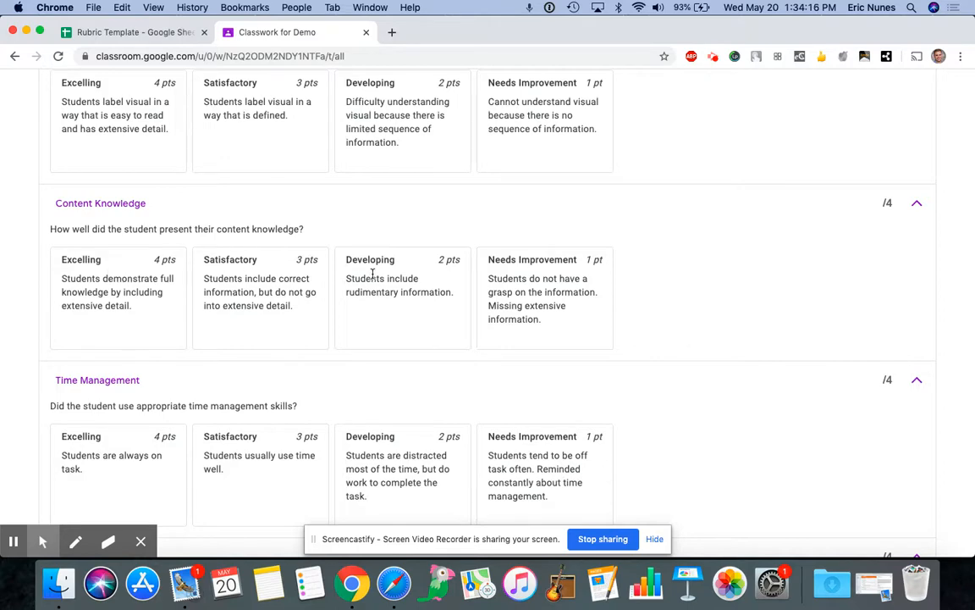
{"action": "scroll", "coordinate": [523, 213], "scroll_direction": "down", "scroll_amount": 3}
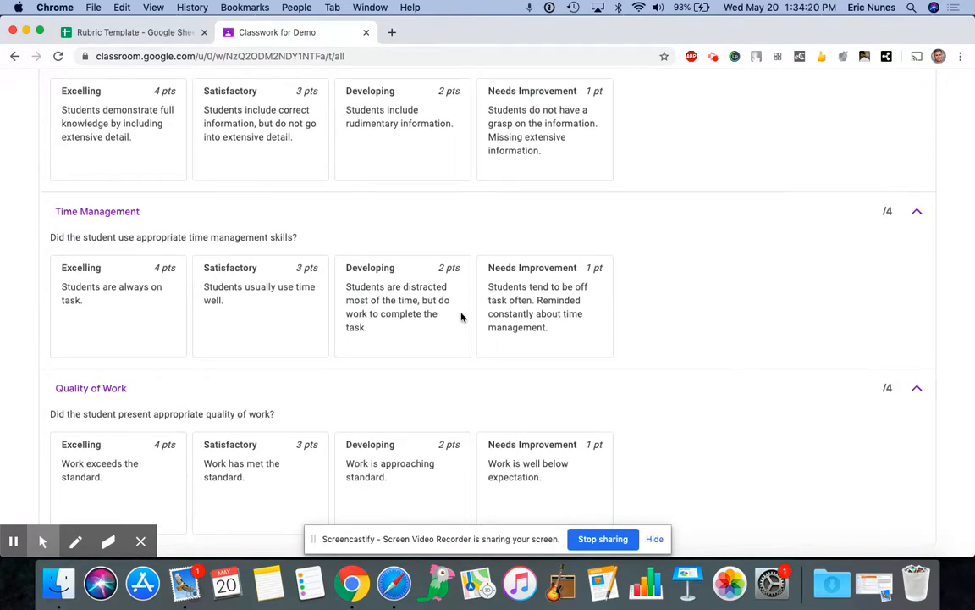
{"action": "scroll", "coordinate": [462, 318], "scroll_direction": "up", "scroll_amount": 6}
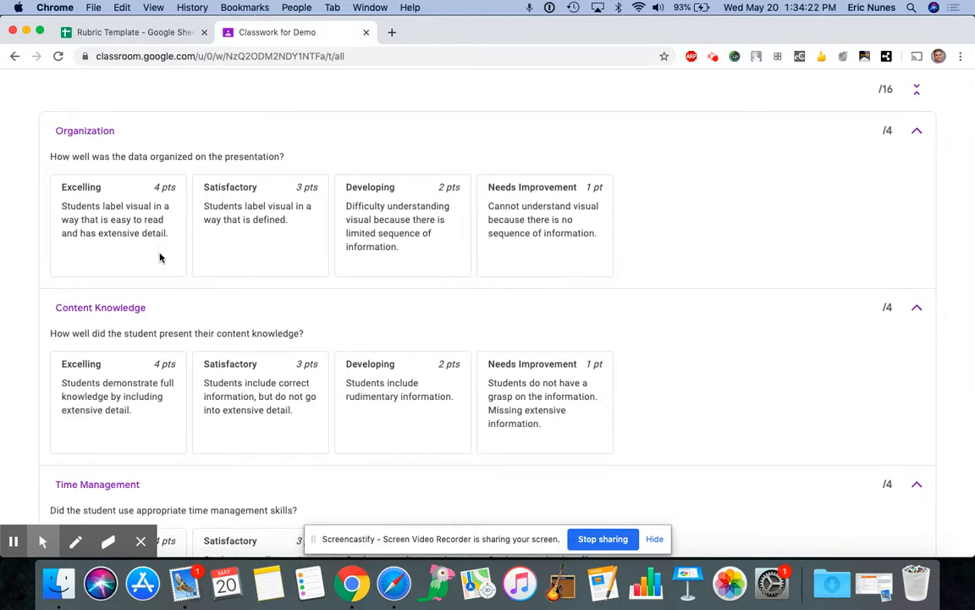
{"action": "scroll", "coordinate": [850, 203], "scroll_direction": "down", "scroll_amount": 6}
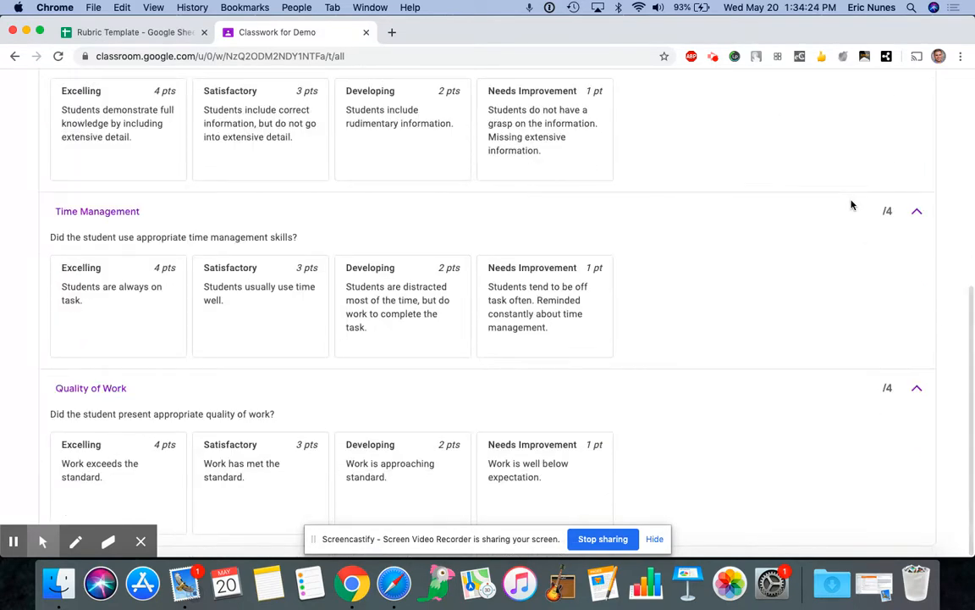
{"action": "scroll", "coordinate": [852, 204], "scroll_direction": "up", "scroll_amount": 7}
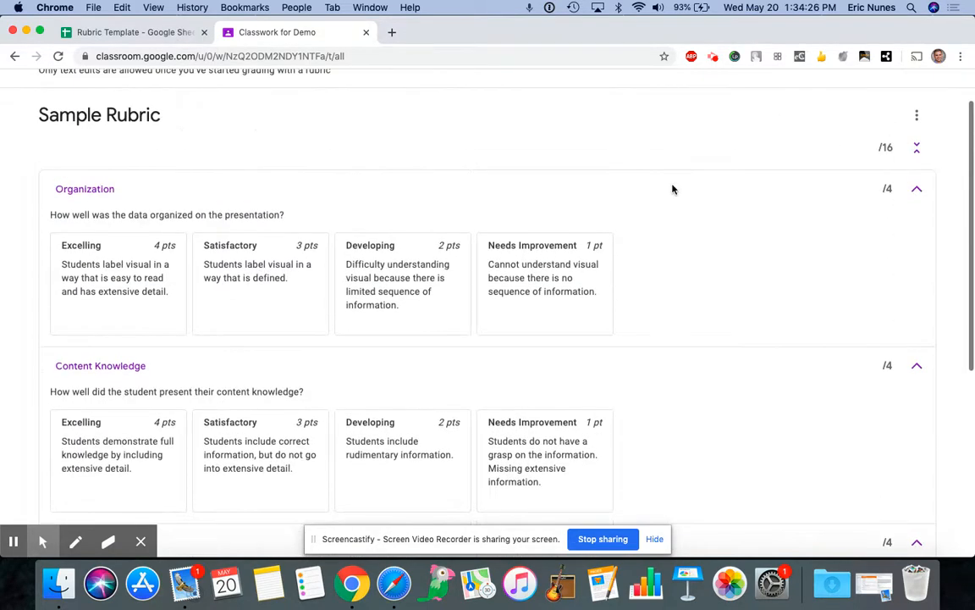
{"action": "scroll", "coordinate": [415, 228], "scroll_direction": "up", "scroll_amount": 1}
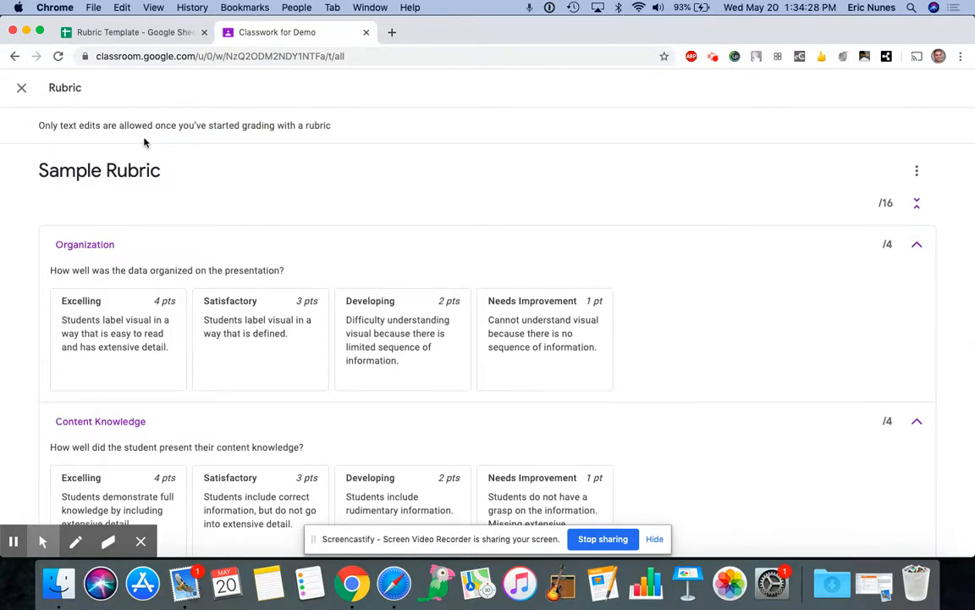
Close the rubric and clear the student's draft grade in the Sample Rubric assignment's turned-in work.
{"action": "left_click", "coordinate": [21, 88]}
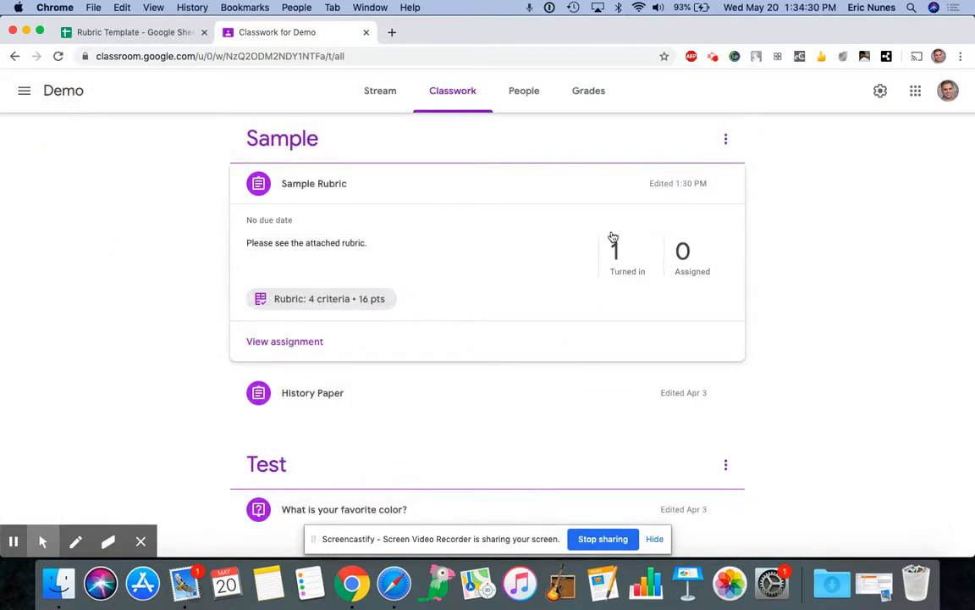
{"action": "left_click", "coordinate": [616, 252]}
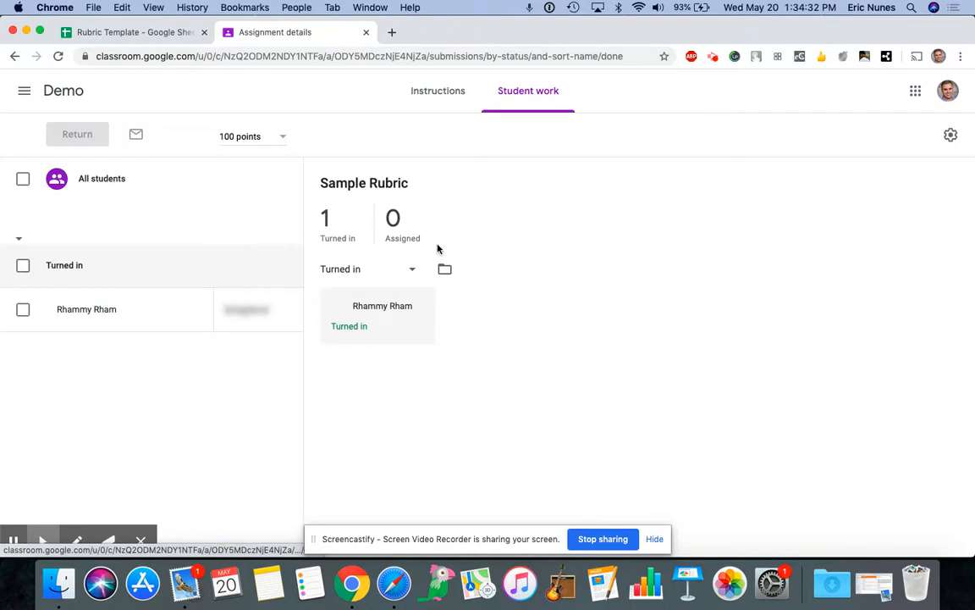
{"action": "left_click", "coordinate": [244, 309]}
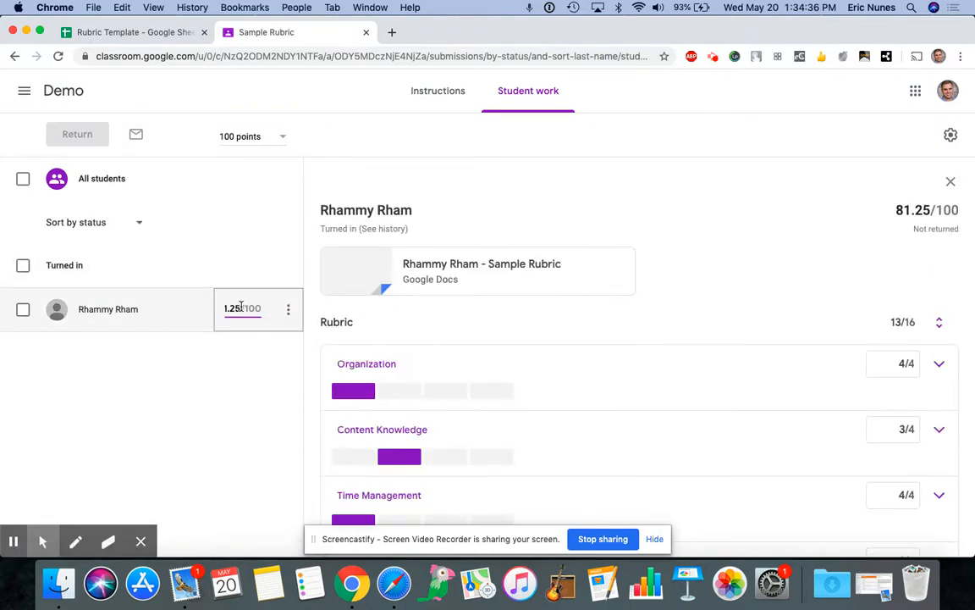
{"action": "key", "text": "BackSpace"}
{"action": "key", "text": "BackSpace"}
{"action": "key", "text": "BackSpace"}
{"action": "key", "text": "BackSpace"}
{"action": "key", "text": "BackSpace"}
{"action": "left_click", "coordinate": [537, 315]}
Open the student's submitted Google Docs file for grading alongside the rubric.
{"action": "scroll", "coordinate": [596, 283], "scroll_direction": "down", "scroll_amount": 3}
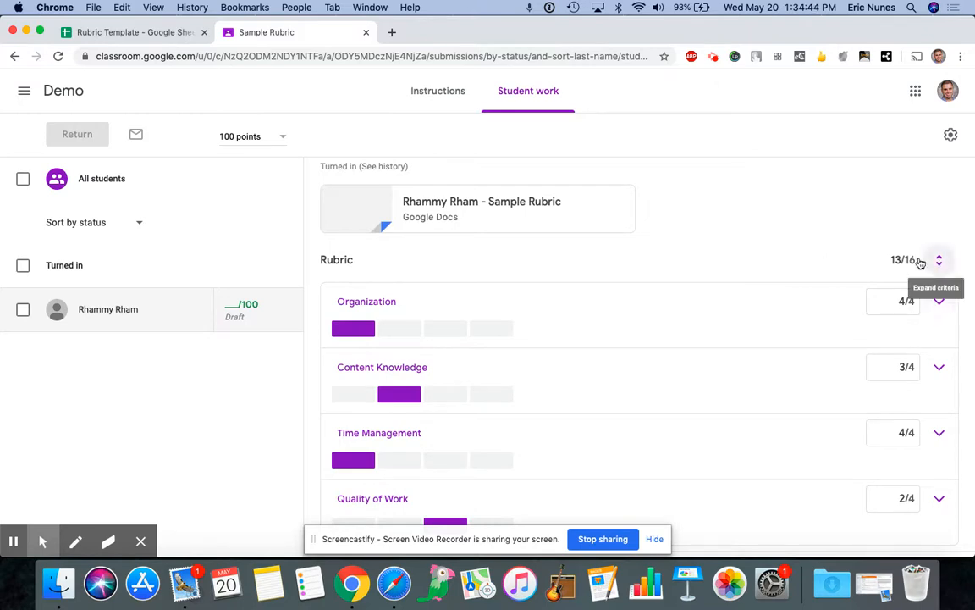
{"action": "scroll", "coordinate": [652, 285], "scroll_direction": "up", "scroll_amount": 2}
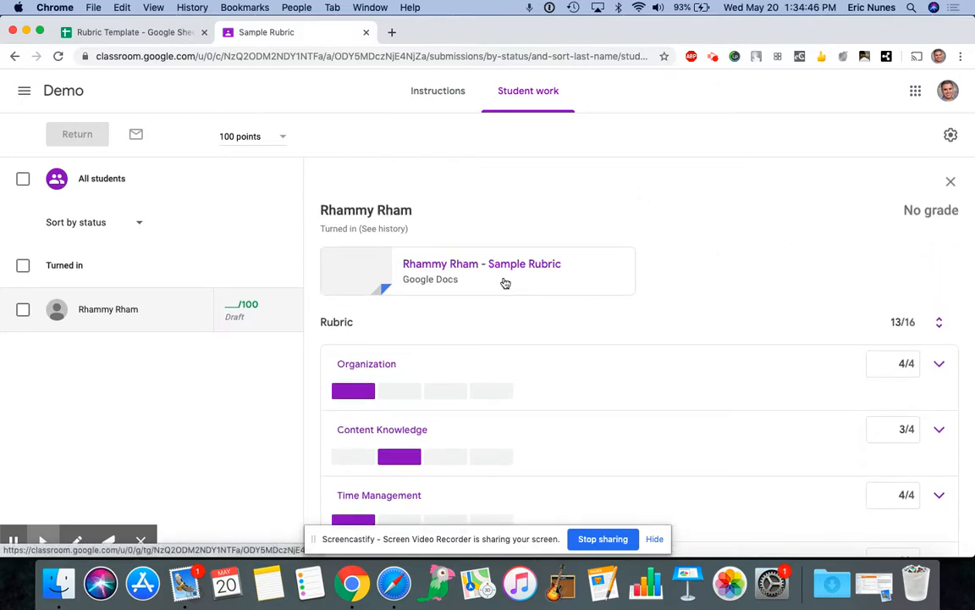
{"action": "left_click", "coordinate": [503, 281]}
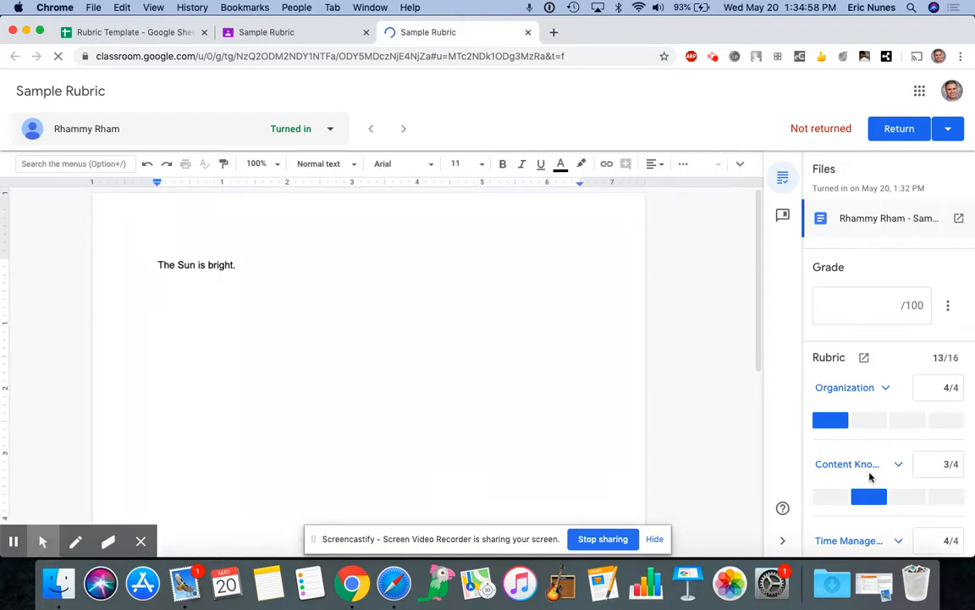
Rate the Organization criterion at the 1-point level.
{"action": "scroll", "coordinate": [870, 479], "scroll_direction": "down", "scroll_amount": 2}
{"action": "scroll", "coordinate": [869, 475], "scroll_direction": "down", "scroll_amount": 2}
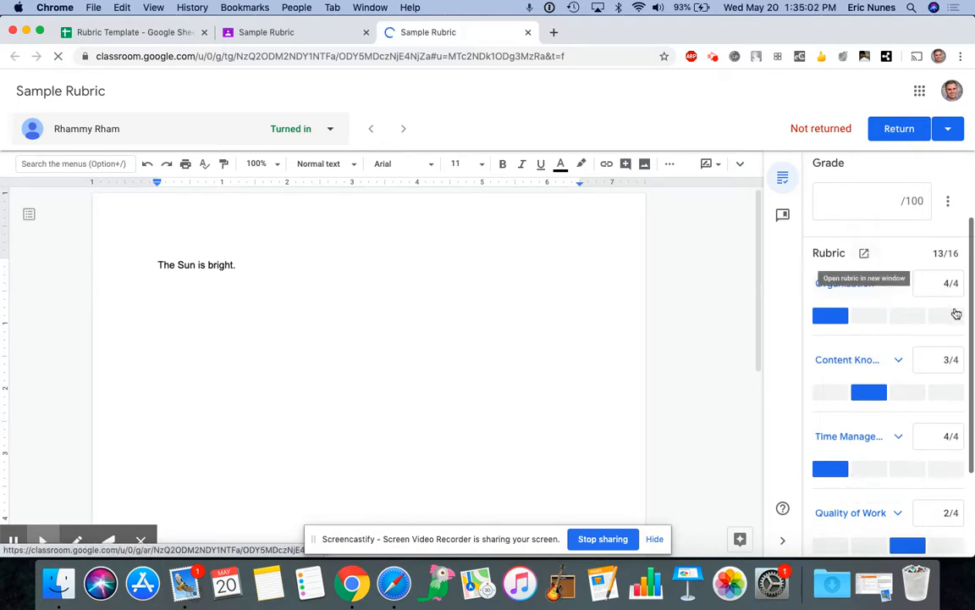
{"action": "left_click", "coordinate": [949, 318]}
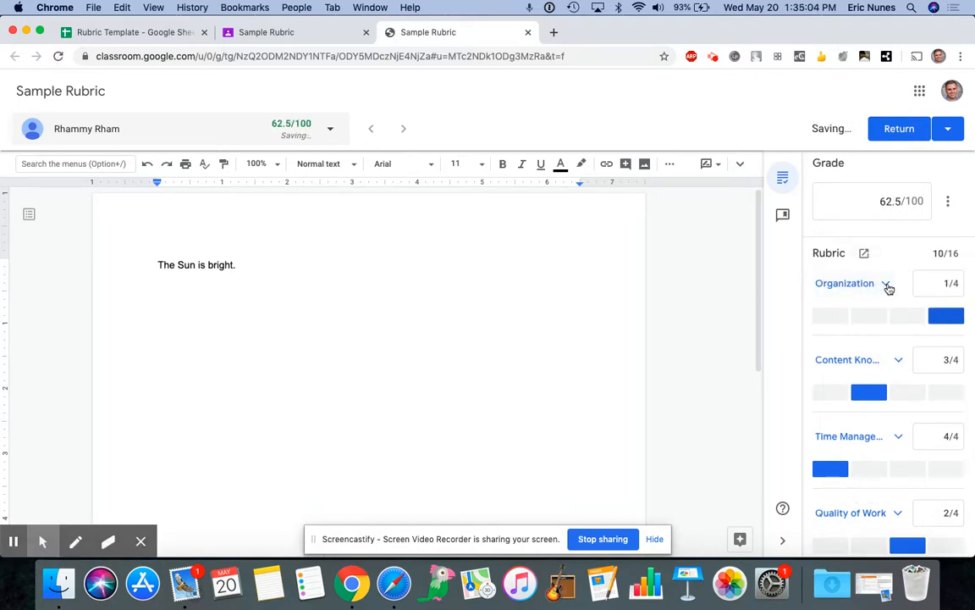
Expand the Organization levels, try the Developing rating (2 pts), and clear the criterion's rating.
{"action": "left_click", "coordinate": [885, 289]}
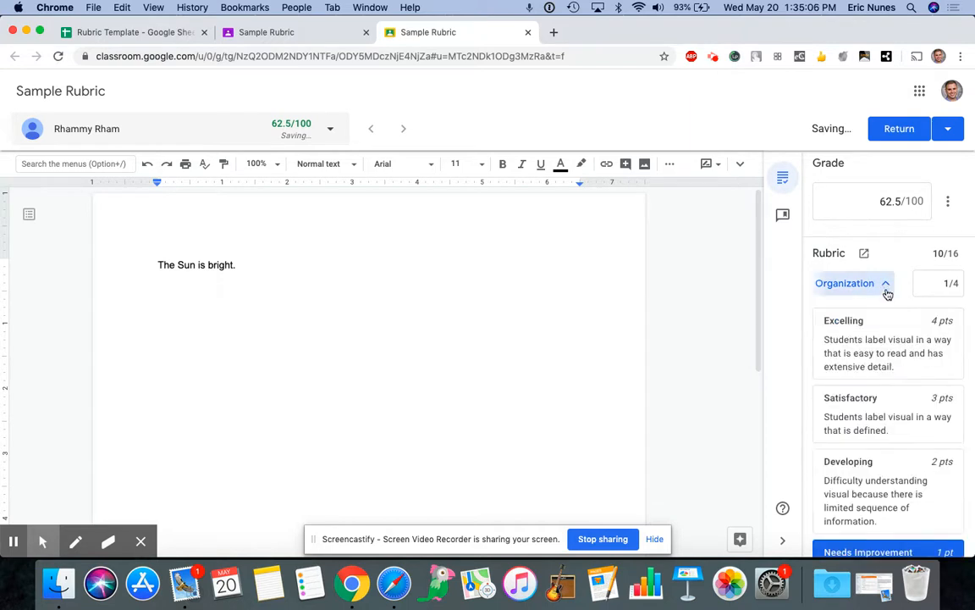
{"action": "scroll", "coordinate": [886, 321], "scroll_direction": "down", "scroll_amount": 2}
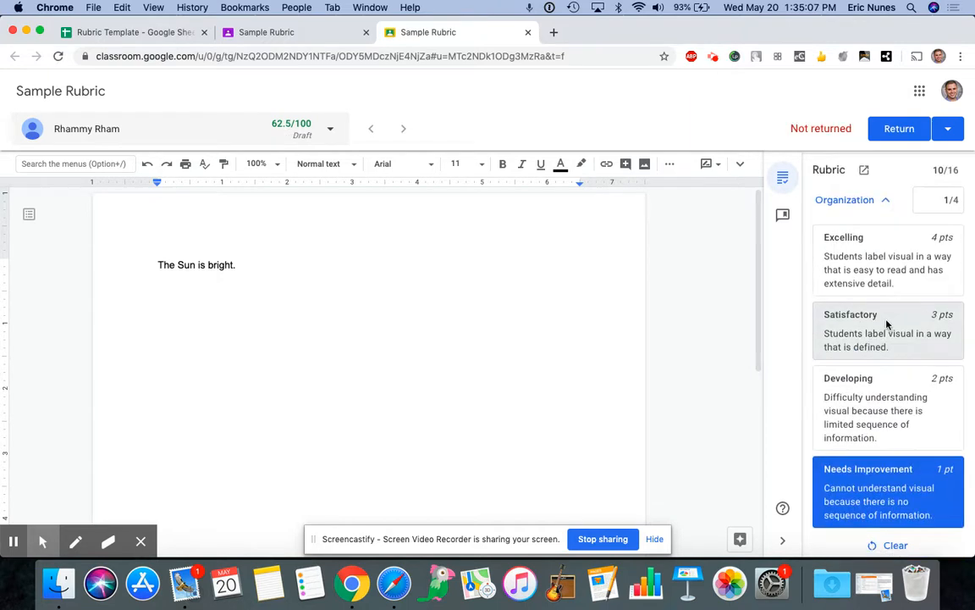
{"action": "left_click", "coordinate": [877, 412]}
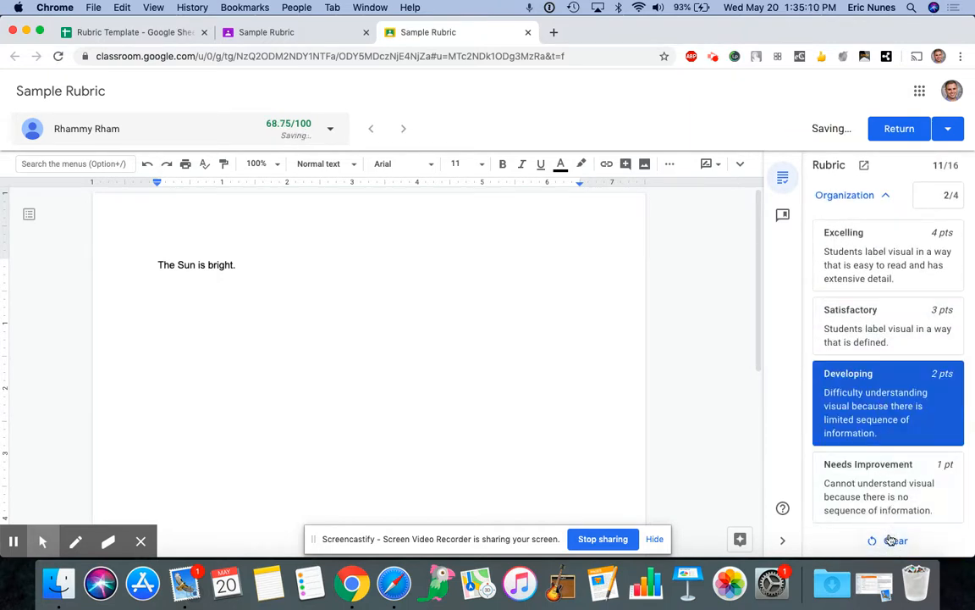
{"action": "left_click", "coordinate": [891, 540]}
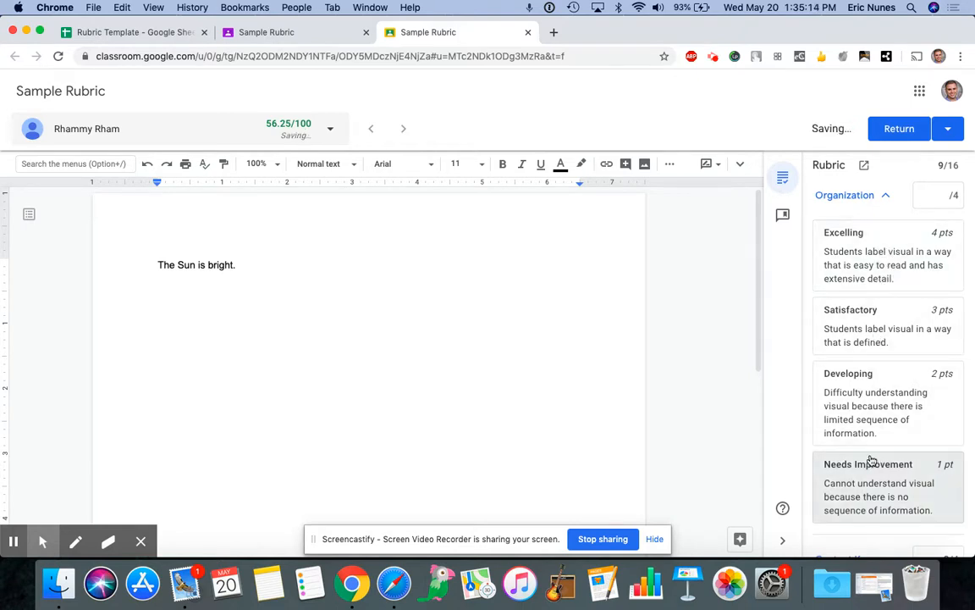
Rate Organization, Content Knowledge, Time Management and Quality of Work each at the Needs Improvement level (1 pt).
{"action": "scroll", "coordinate": [897, 372], "scroll_direction": "down", "scroll_amount": 1}
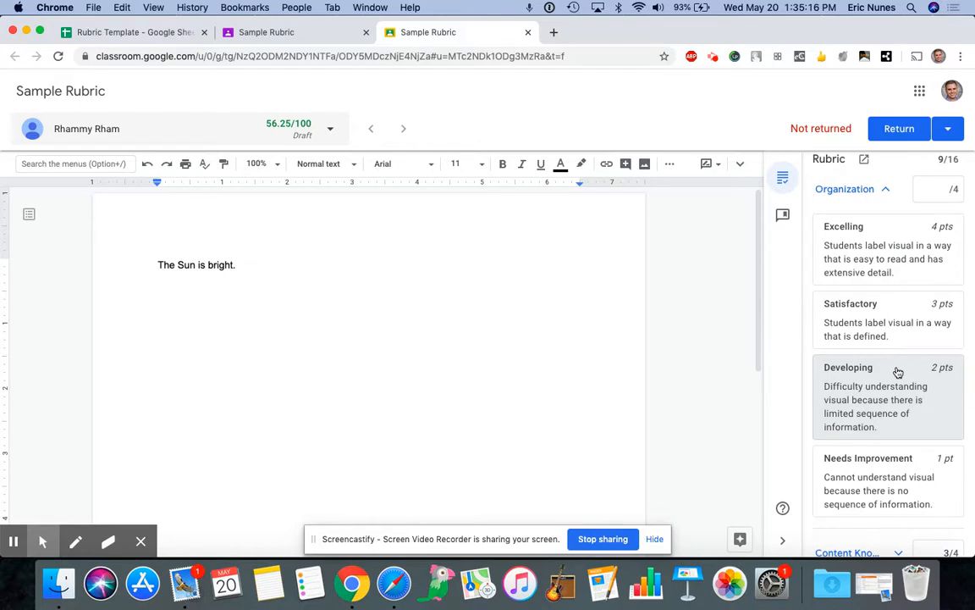
{"action": "left_click", "coordinate": [887, 464]}
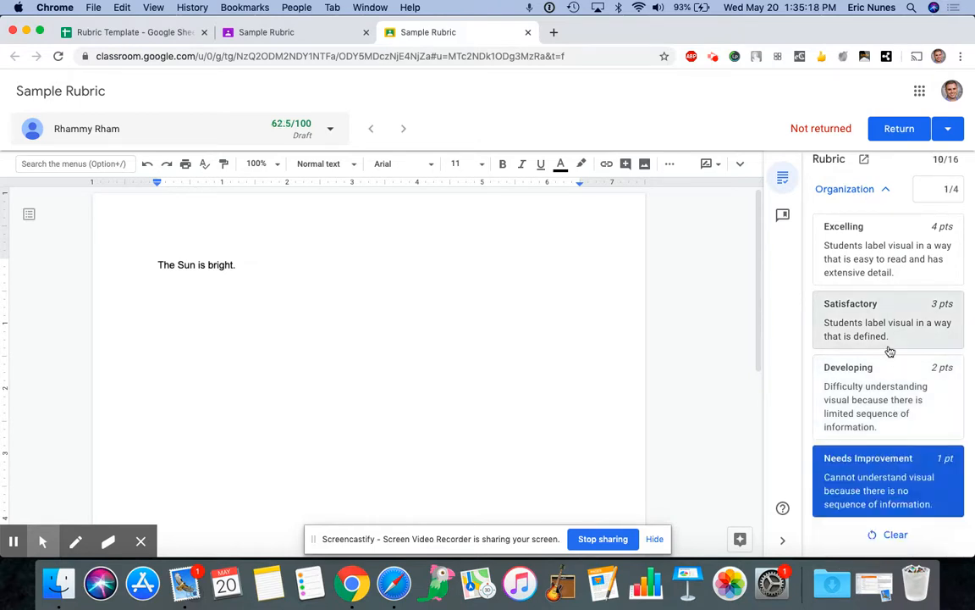
{"action": "scroll", "coordinate": [889, 351], "scroll_direction": "down", "scroll_amount": 2}
{"action": "scroll", "coordinate": [889, 347], "scroll_direction": "down", "scroll_amount": 5}
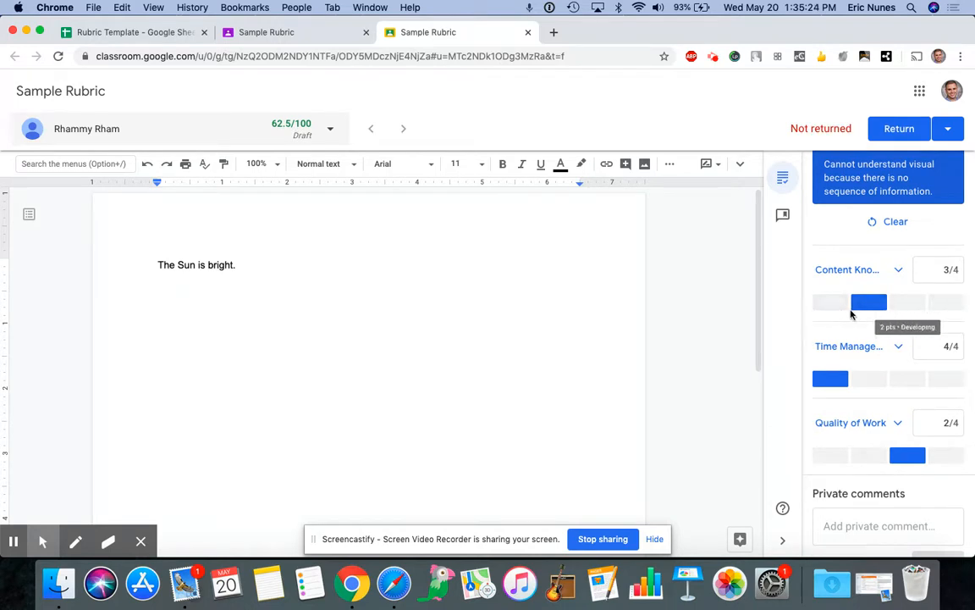
{"action": "left_click", "coordinate": [931, 303]}
{"action": "left_click", "coordinate": [941, 378]}
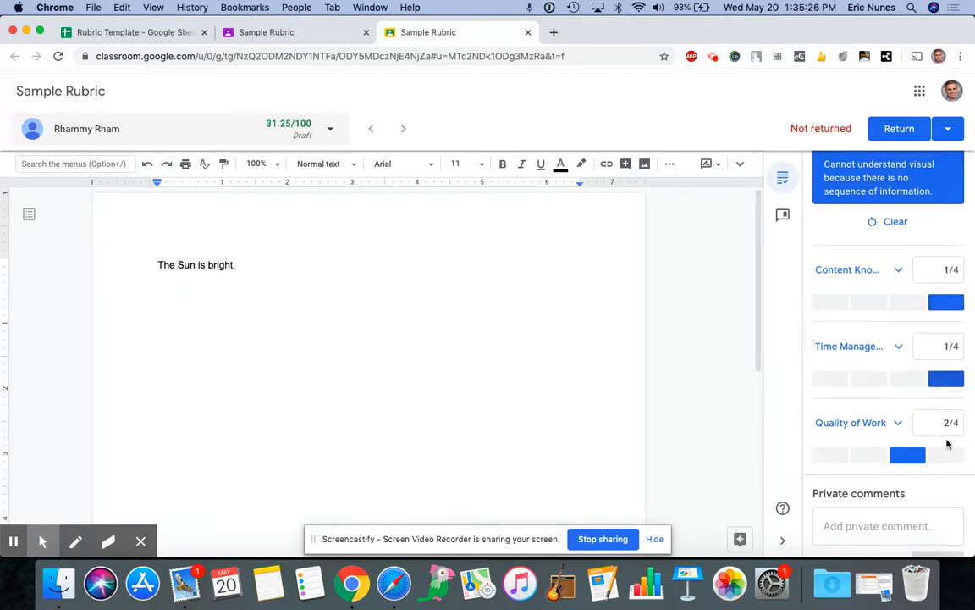
{"action": "left_click", "coordinate": [942, 457]}
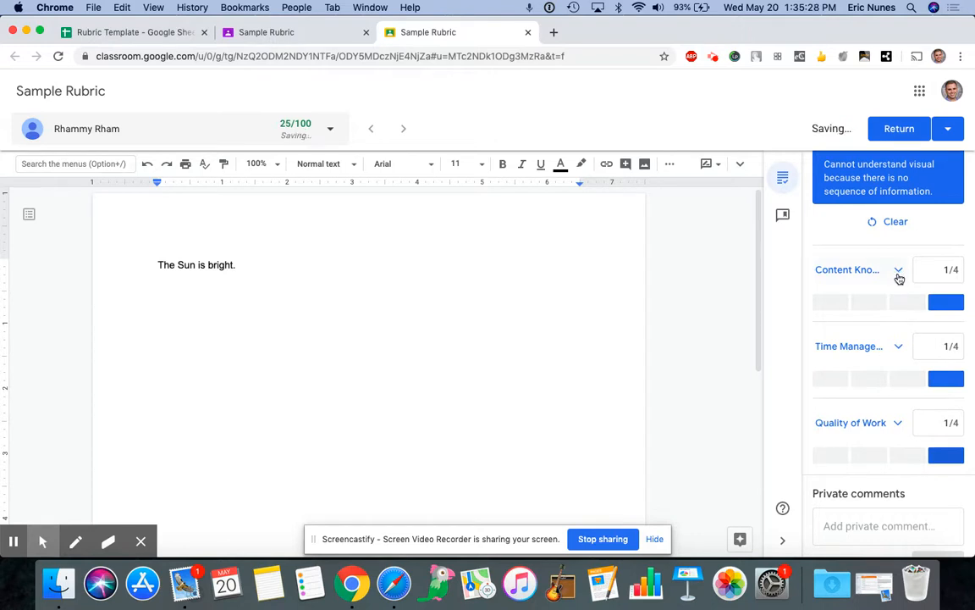
Expand the Content Knowledge criterion and review the descriptions of its rating levels.
{"action": "left_click", "coordinate": [898, 275]}
{"action": "scroll", "coordinate": [899, 318], "scroll_direction": "up", "scroll_amount": 3}
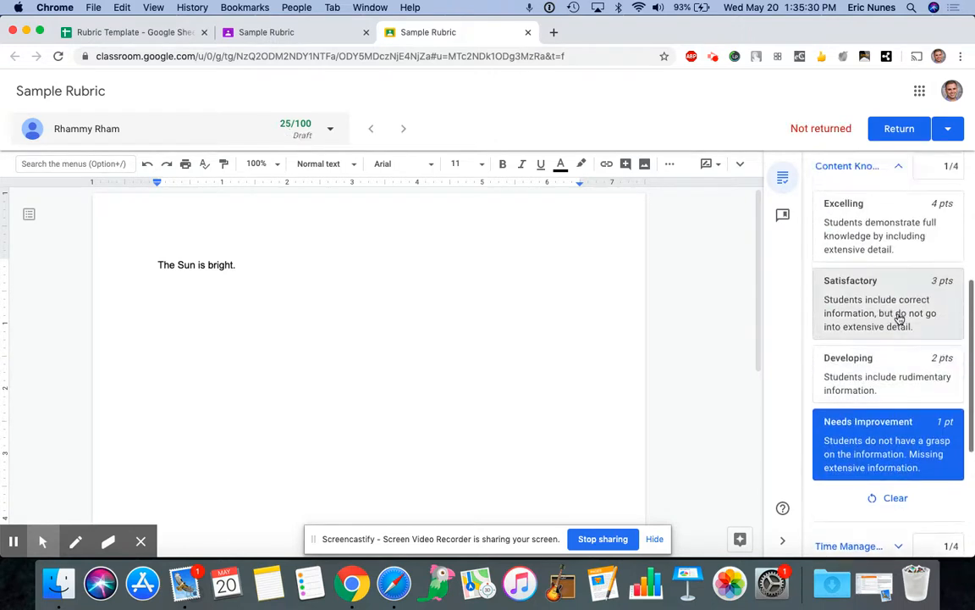
{"action": "scroll", "coordinate": [898, 316], "scroll_direction": "up", "scroll_amount": 2}
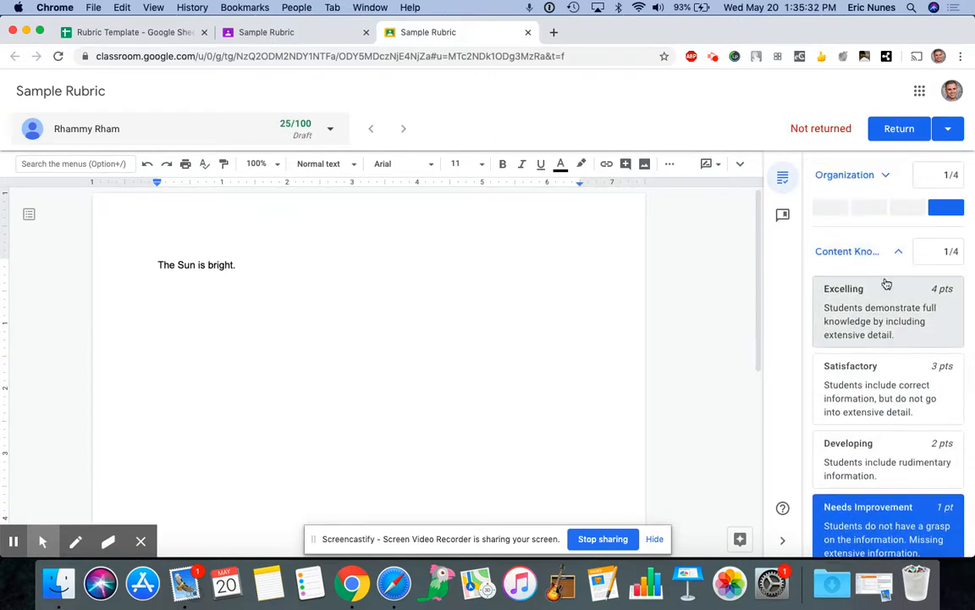
{"action": "scroll", "coordinate": [887, 284], "scroll_direction": "down", "scroll_amount": 2}
{"action": "scroll", "coordinate": [887, 354], "scroll_direction": "down", "scroll_amount": 1}
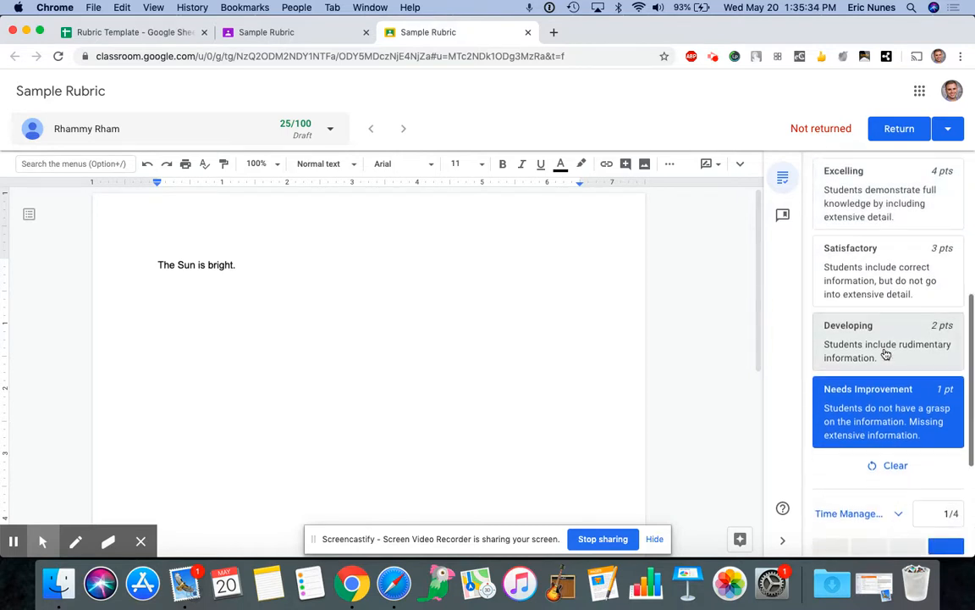
Collapse the Content Knowledge levels and review the overall grade together with the scores of all four rubric criteria.
{"action": "scroll", "coordinate": [906, 279], "scroll_direction": "up", "scroll_amount": 1}
{"action": "left_click", "coordinate": [900, 179]}
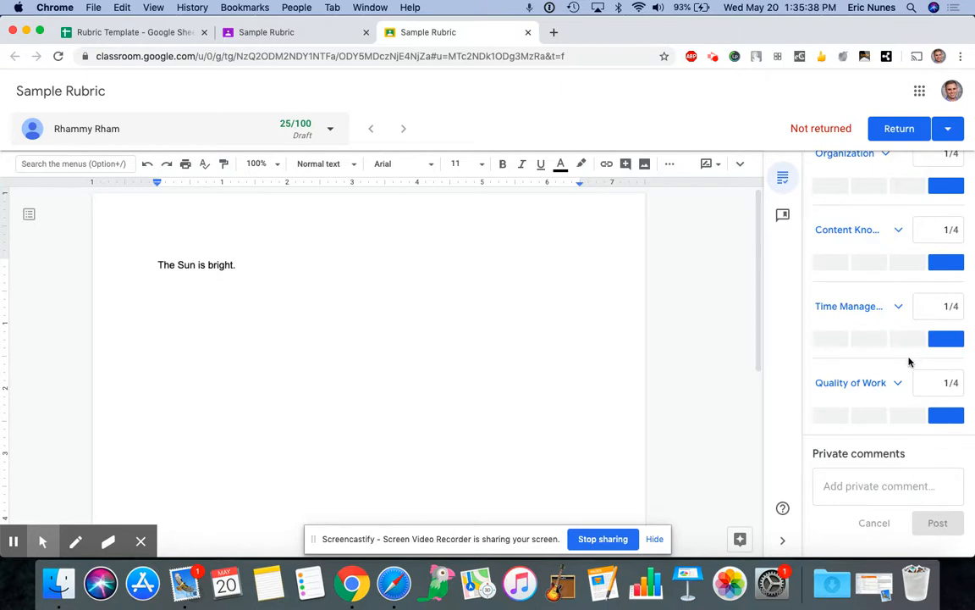
{"action": "scroll", "coordinate": [885, 377], "scroll_direction": "up", "scroll_amount": 5}
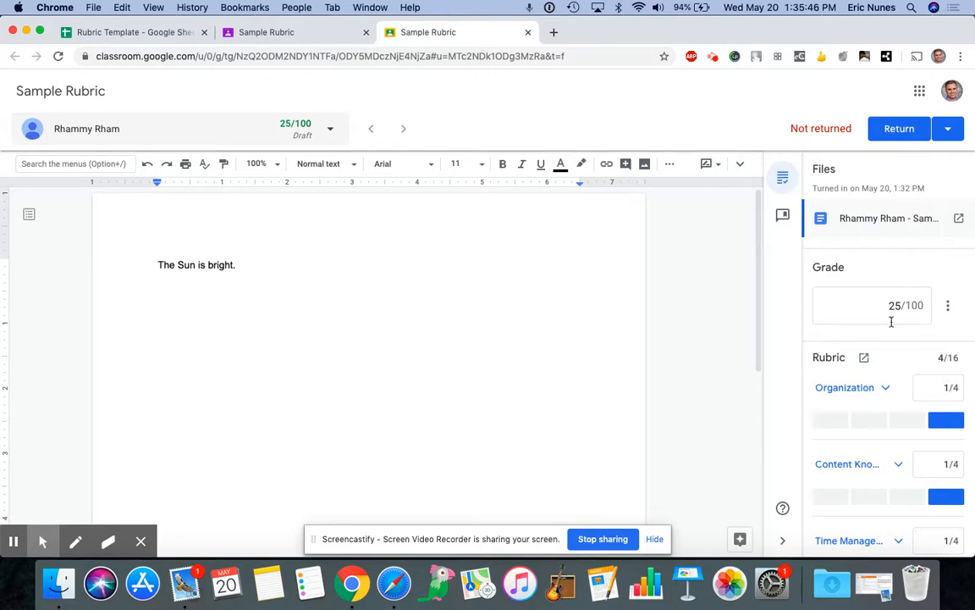
{"action": "scroll", "coordinate": [931, 375], "scroll_direction": "down", "scroll_amount": 3}
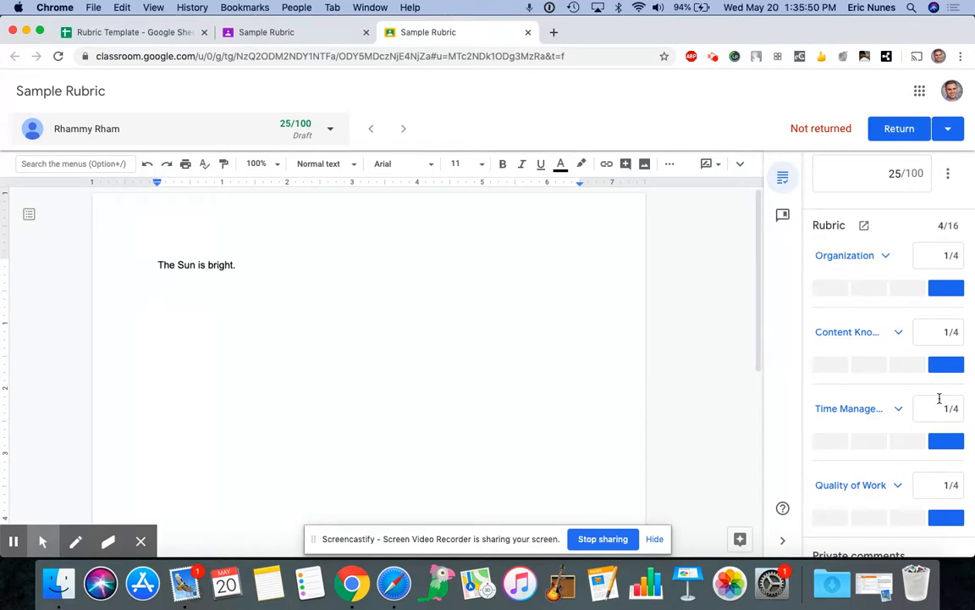
{"action": "scroll", "coordinate": [906, 312], "scroll_direction": "up", "scroll_amount": 2}
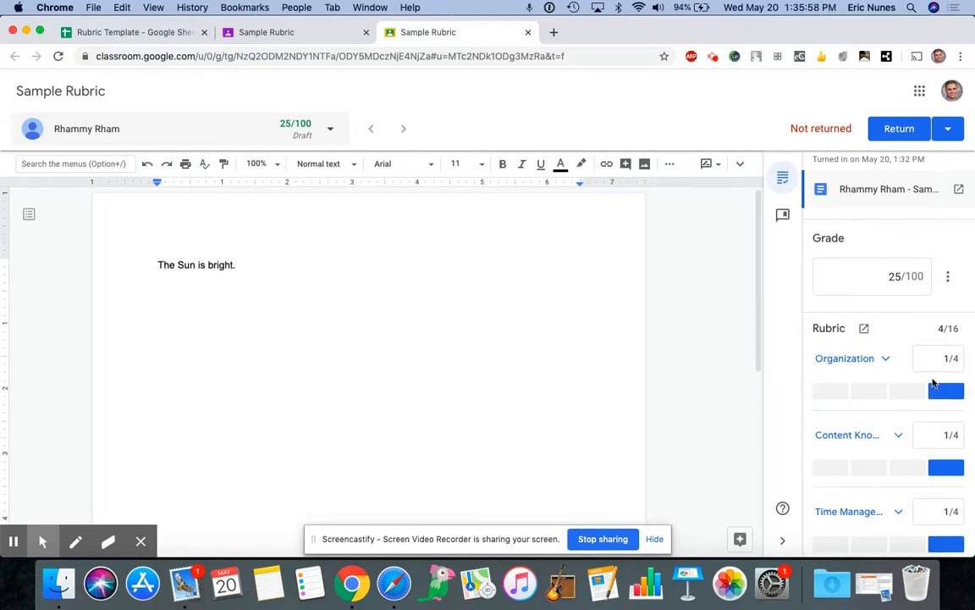
{"action": "scroll", "coordinate": [932, 383], "scroll_direction": "down", "scroll_amount": 1}
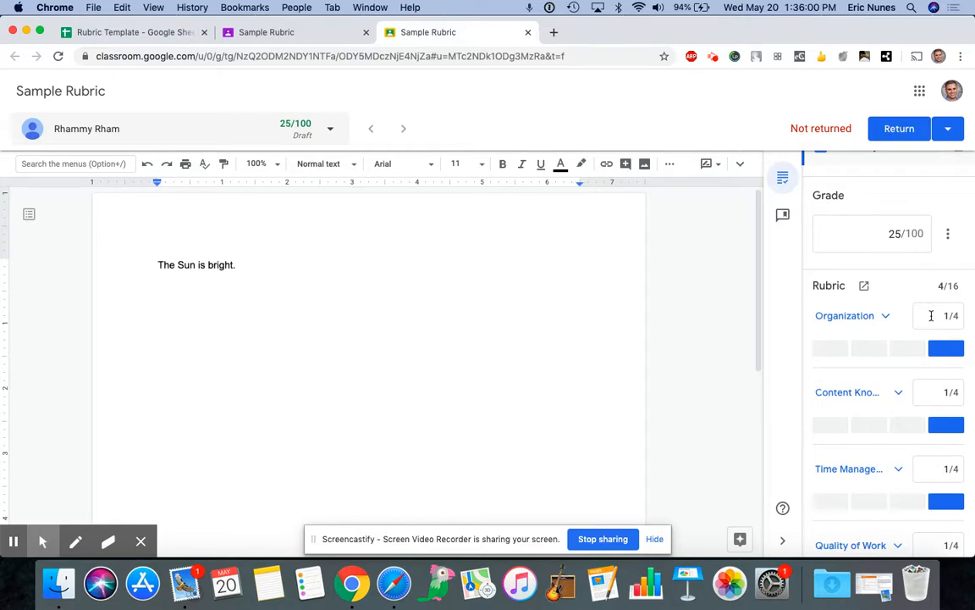
{"action": "scroll", "coordinate": [937, 331], "scroll_direction": "down", "scroll_amount": 3}
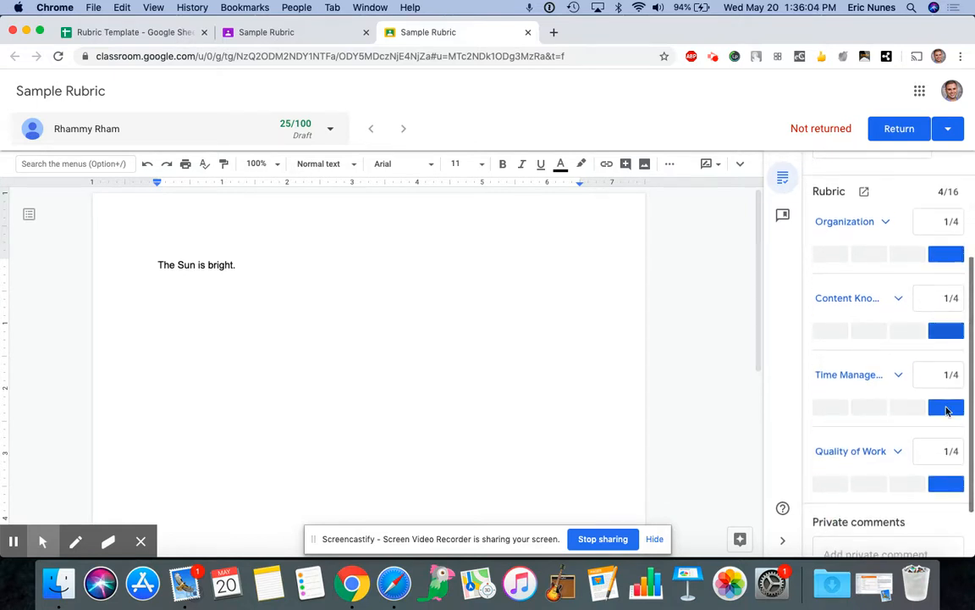
{"action": "scroll", "coordinate": [944, 339], "scroll_direction": "up", "scroll_amount": 3}
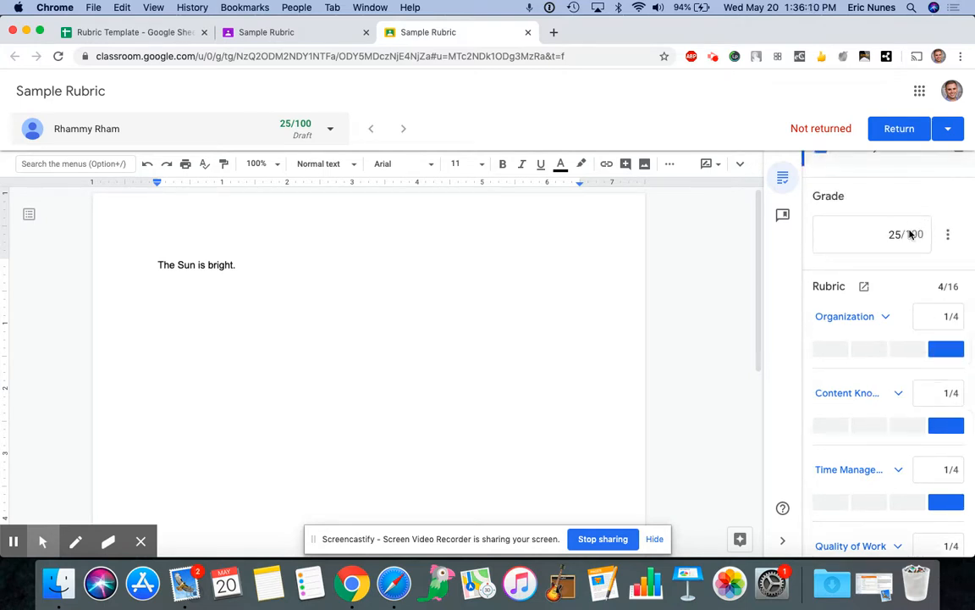
{"action": "scroll", "coordinate": [911, 235], "scroll_direction": "down", "scroll_amount": 5}
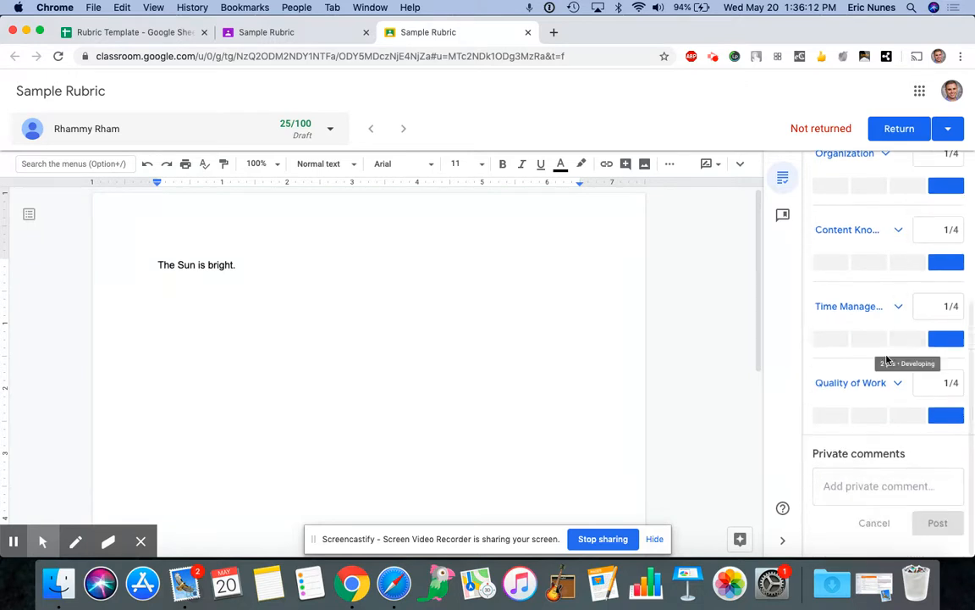
{"action": "scroll", "coordinate": [887, 356], "scroll_direction": "up", "scroll_amount": 2}
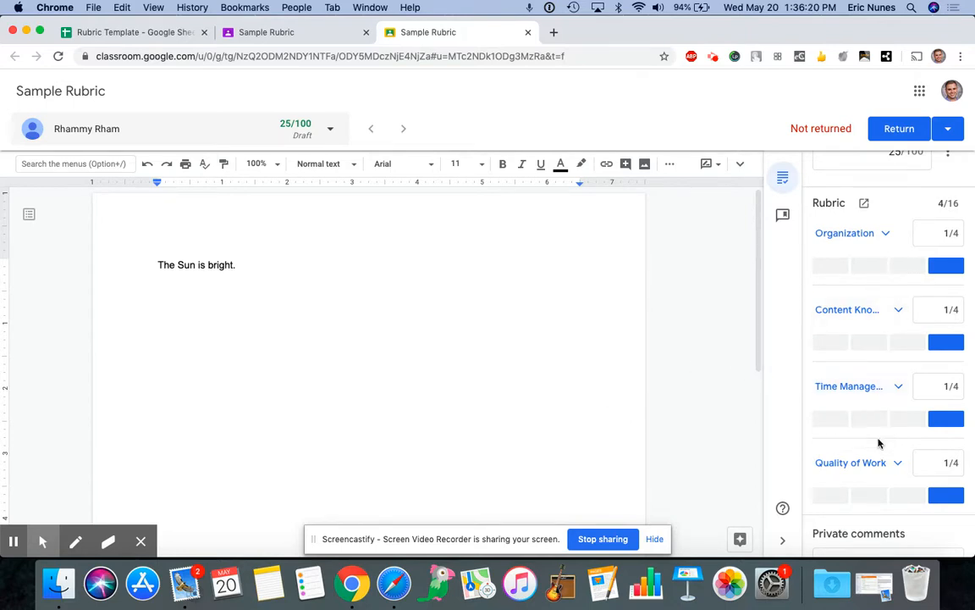
{"action": "scroll", "coordinate": [878, 442], "scroll_direction": "up", "scroll_amount": 3}
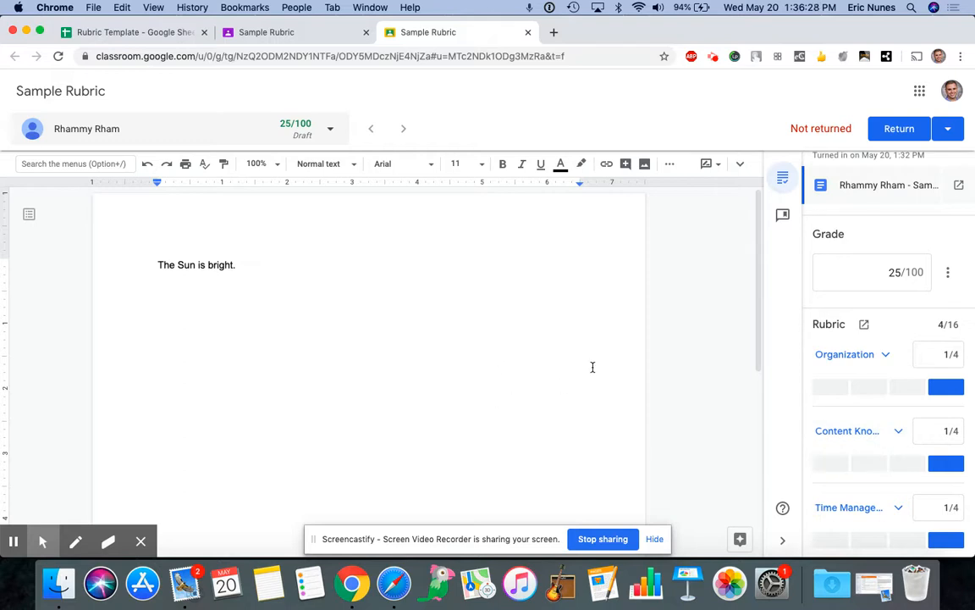
Open the comment bank for the student's submission.
{"action": "left_click", "coordinate": [778, 218]}
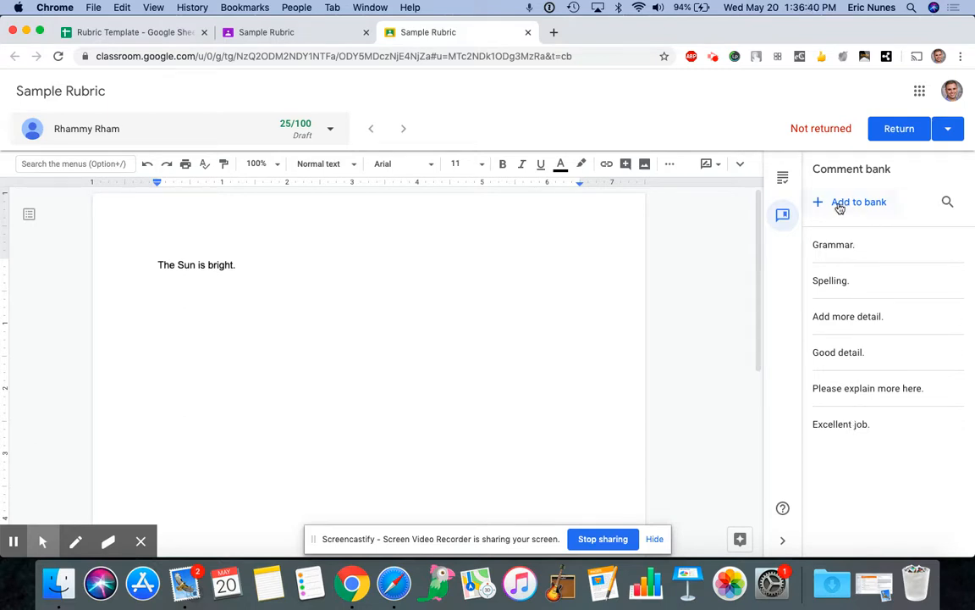
{"action": "left_click", "coordinate": [784, 179]}
{"action": "left_click", "coordinate": [782, 214]}
{"action": "left_click", "coordinate": [959, 283]}
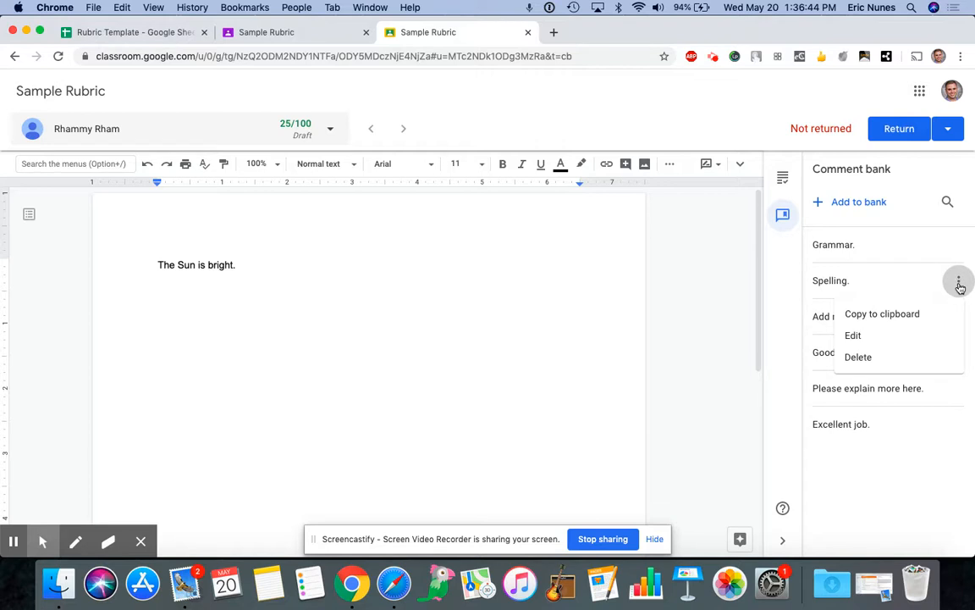
{"action": "left_click", "coordinate": [885, 314]}
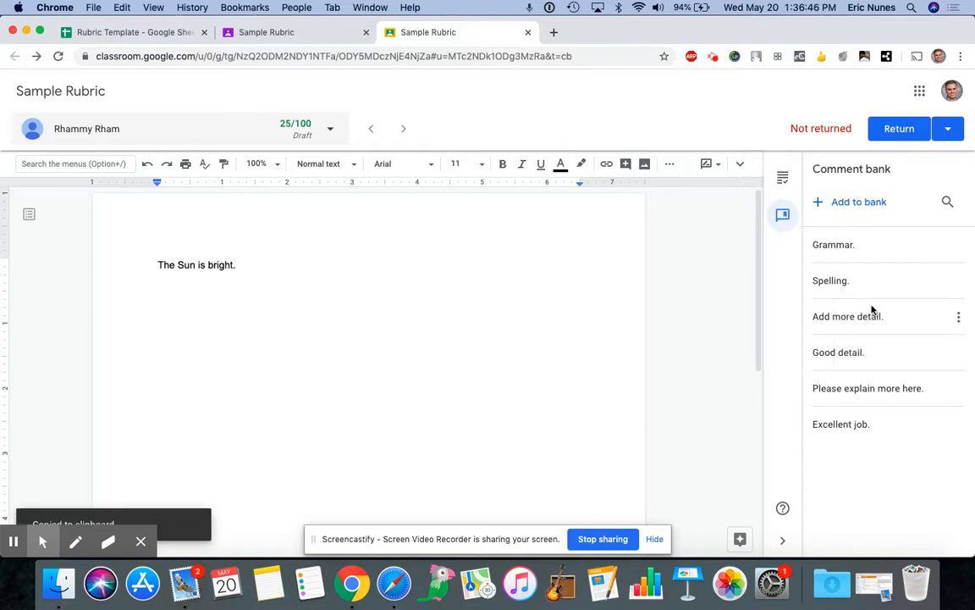
{"action": "left_click", "coordinate": [447, 274]}
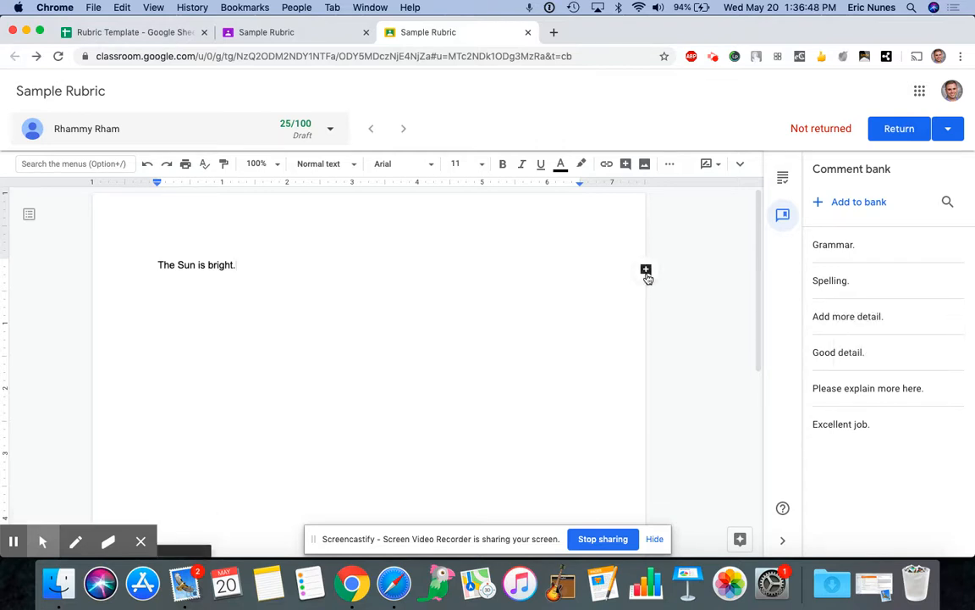
{"action": "left_click", "coordinate": [647, 274]}
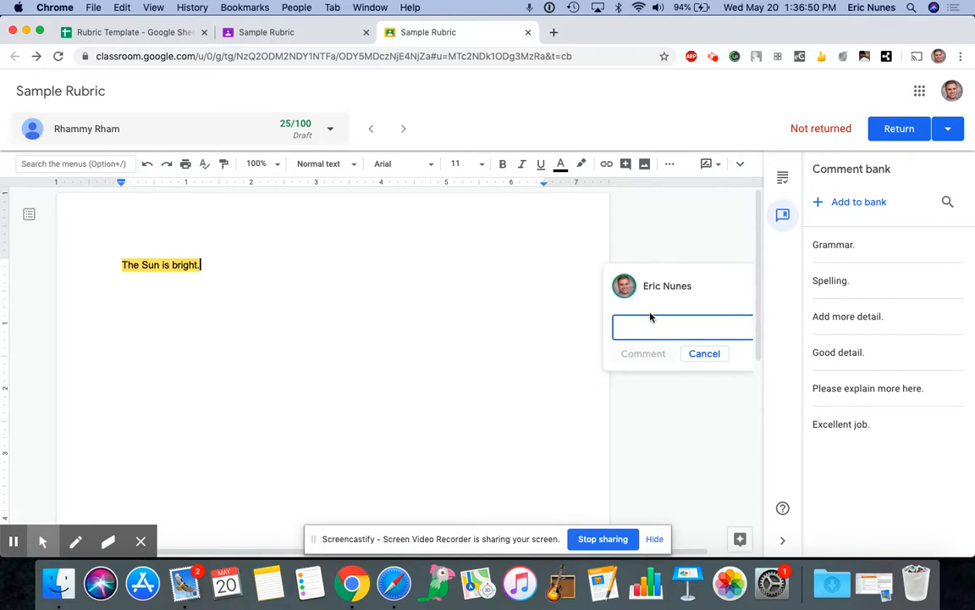
{"action": "key", "text": "super+v"}
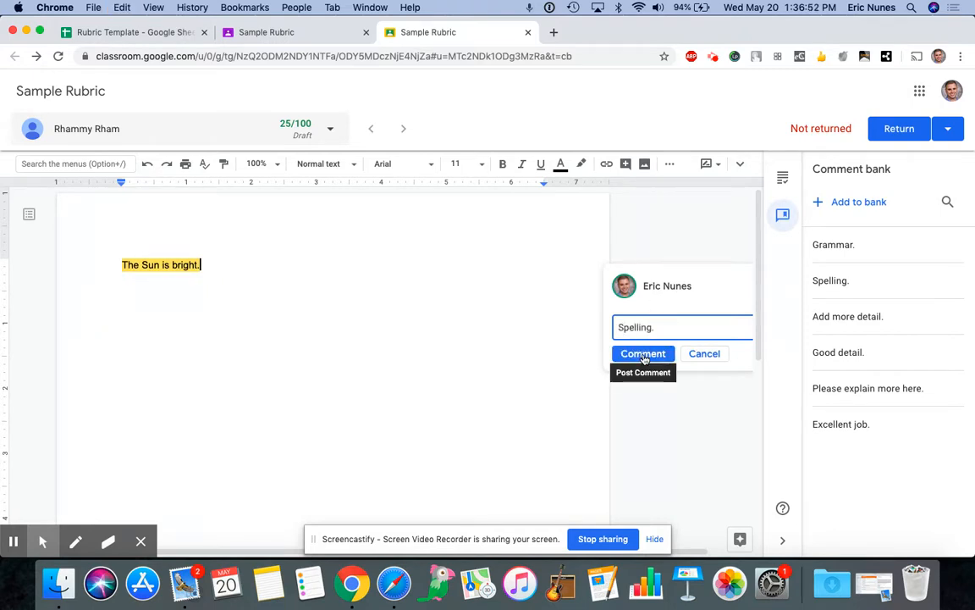
{"action": "left_click", "coordinate": [695, 353]}
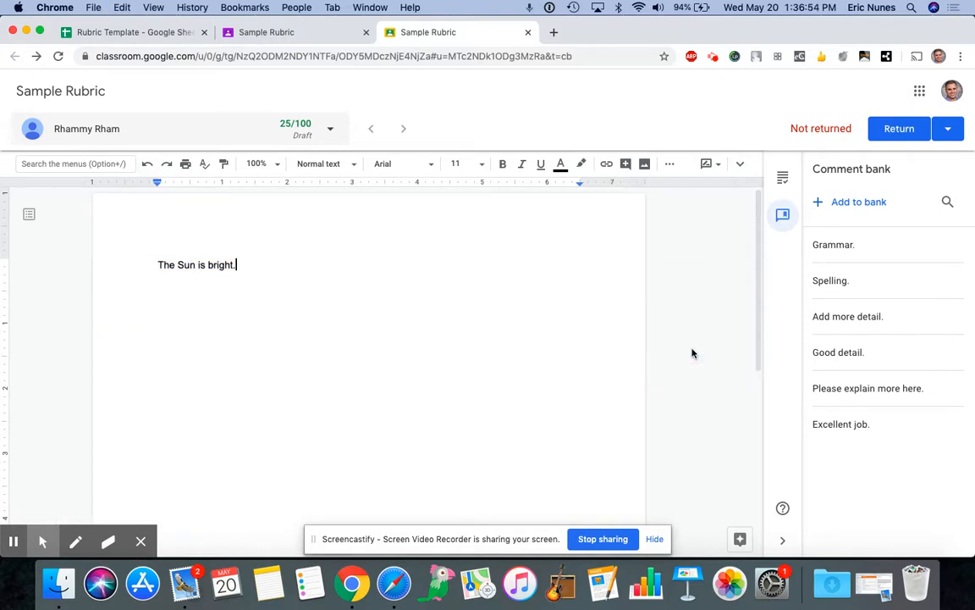
Copy "Add more detail." from the comment bank and post it as a comment on the sentence "The Sun is bright.".
{"action": "left_click", "coordinate": [958, 317]}
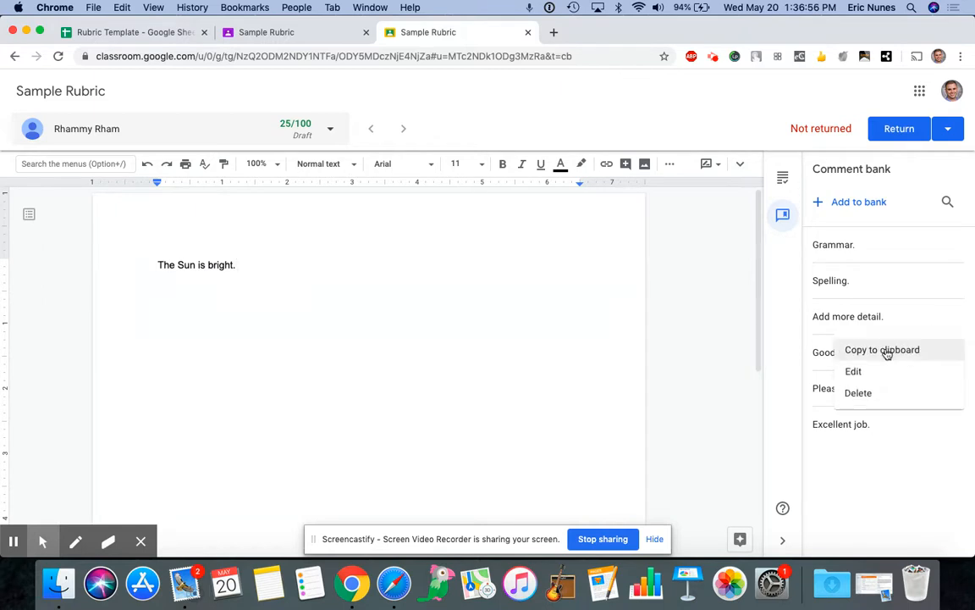
{"action": "left_click", "coordinate": [885, 351]}
{"action": "left_click", "coordinate": [529, 265]}
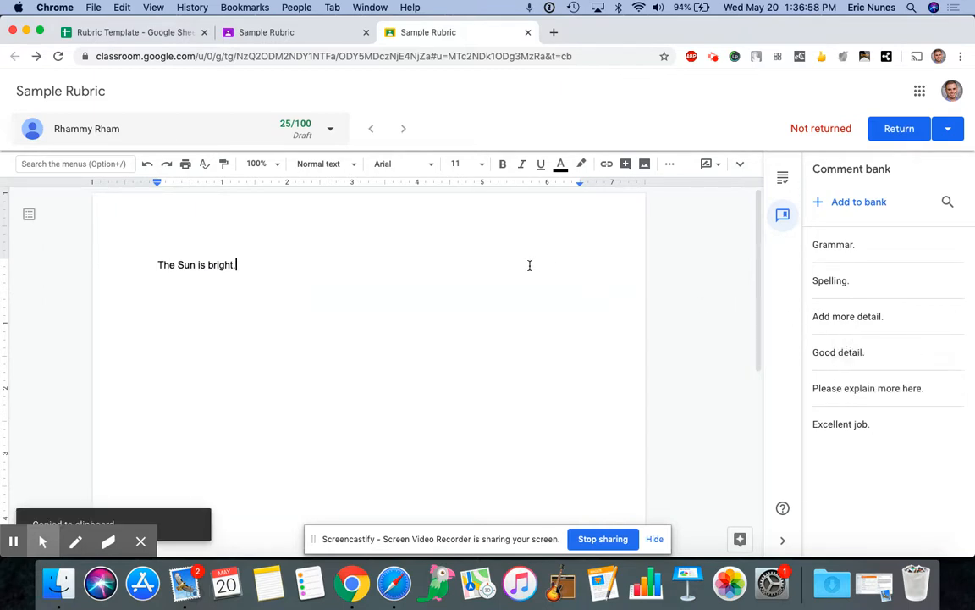
{"action": "left_click", "coordinate": [651, 276]}
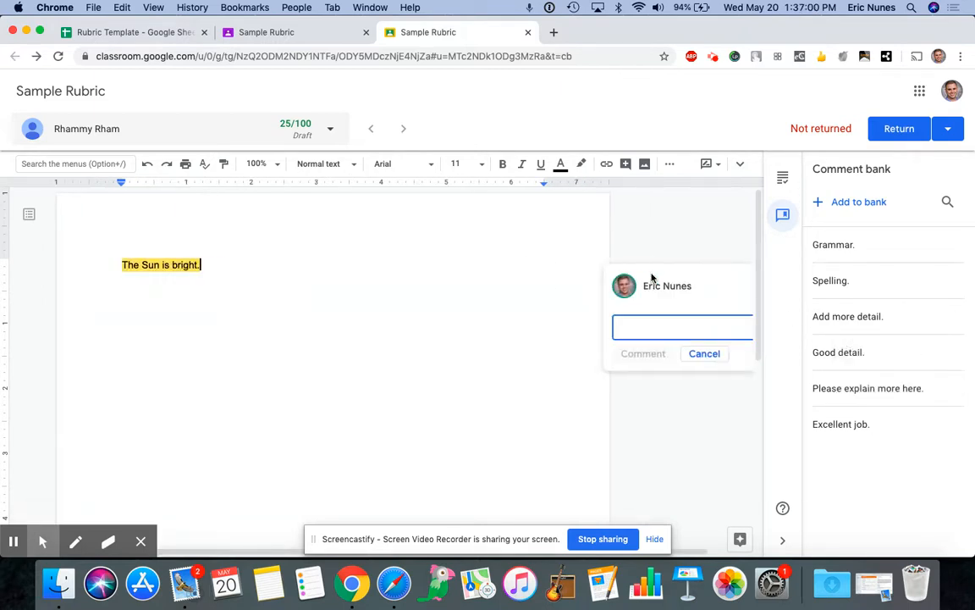
{"action": "key", "text": "super+v"}
{"action": "left_click", "coordinate": [646, 360]}
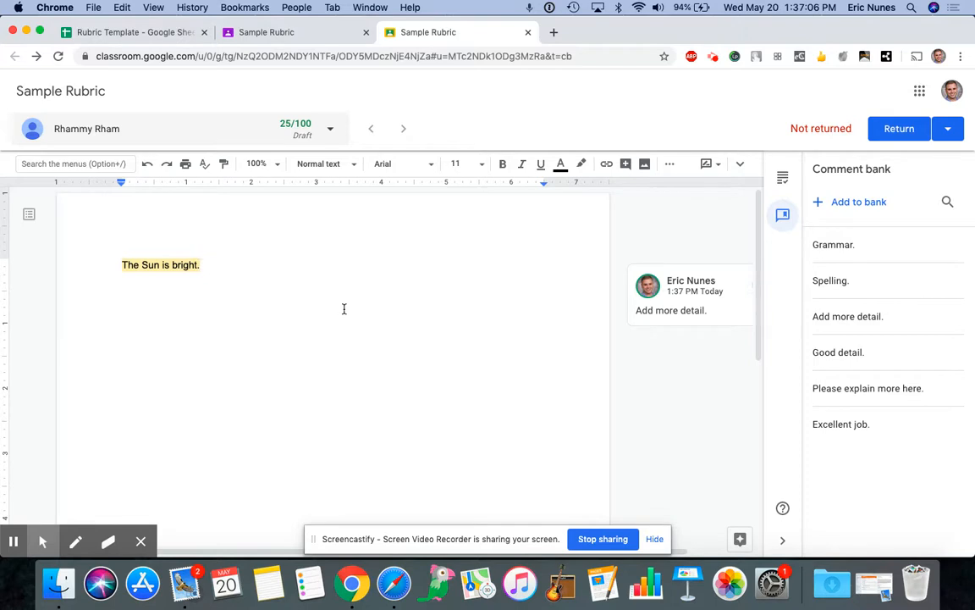
{"action": "scroll", "coordinate": [690, 309], "scroll_direction": "down", "scroll_amount": 2}
{"action": "scroll", "coordinate": [690, 309], "scroll_direction": "up", "scroll_amount": 2}
{"action": "left_click", "coordinate": [692, 310]}
{"action": "scroll", "coordinate": [690, 309], "scroll_direction": "down", "scroll_amount": 2}
{"action": "scroll", "coordinate": [690, 309], "scroll_direction": "up", "scroll_amount": 2}
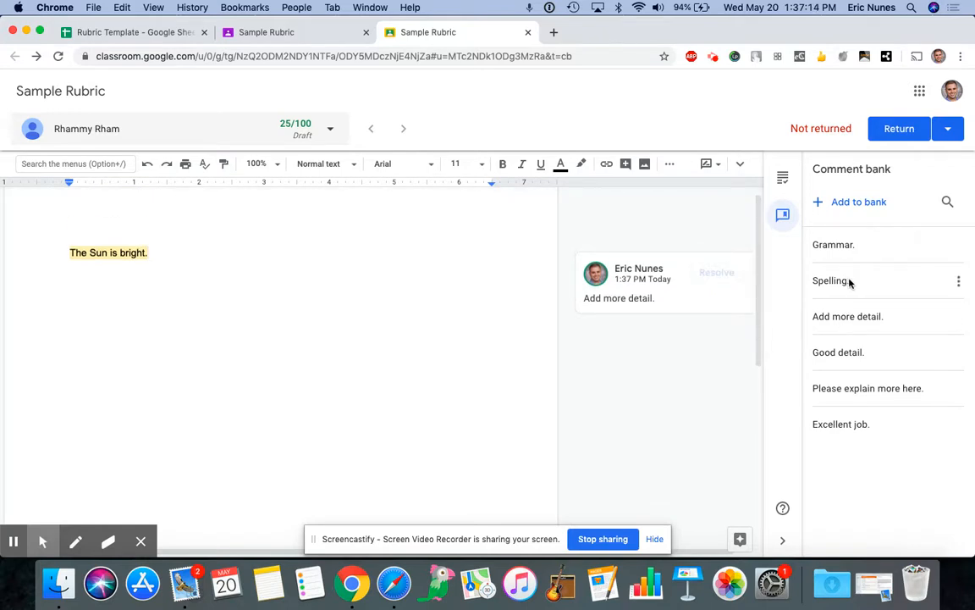
{"action": "scroll", "coordinate": [593, 276], "scroll_direction": "left", "scroll_amount": 1}
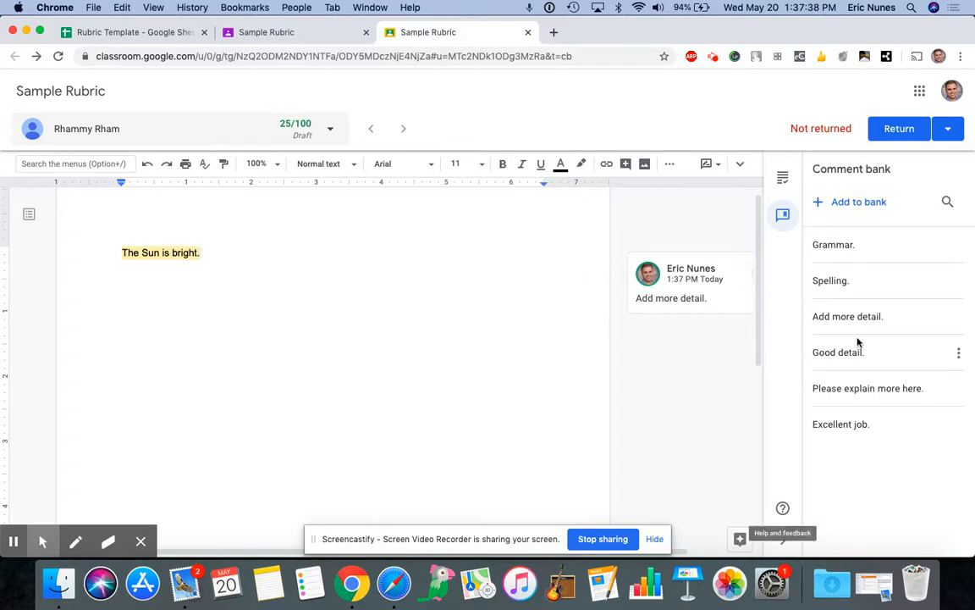
Leave the grading view for the Demo class, open its Classwork page and collapse the Sample Rubric assignment.
{"action": "left_click", "coordinate": [250, 32]}
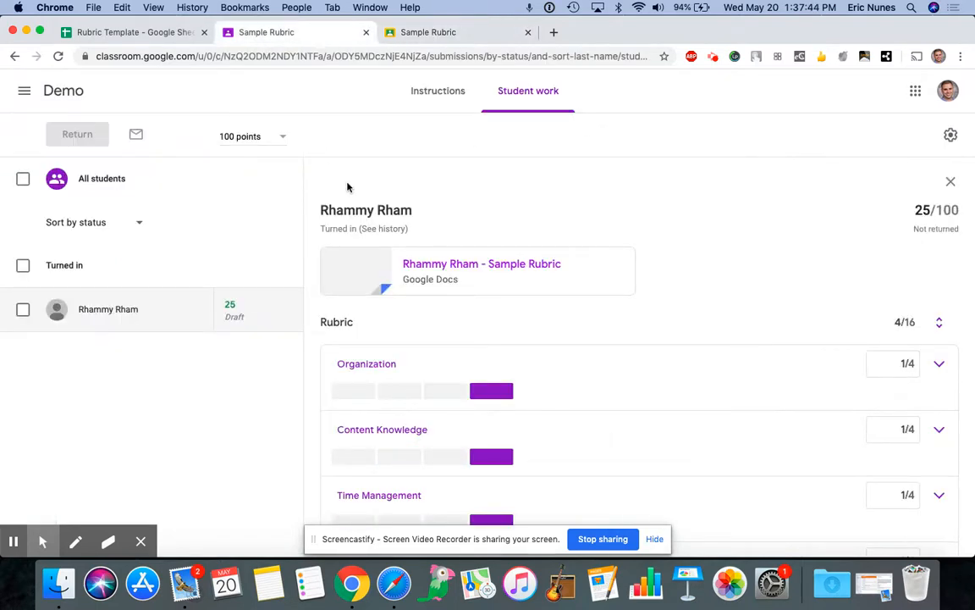
{"action": "left_click", "coordinate": [63, 90]}
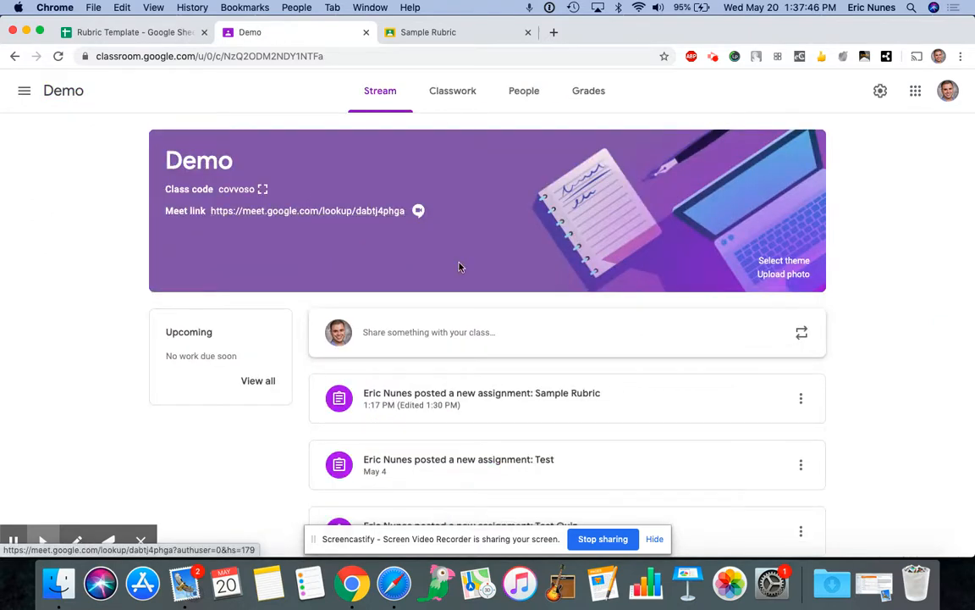
{"action": "left_click", "coordinate": [450, 93]}
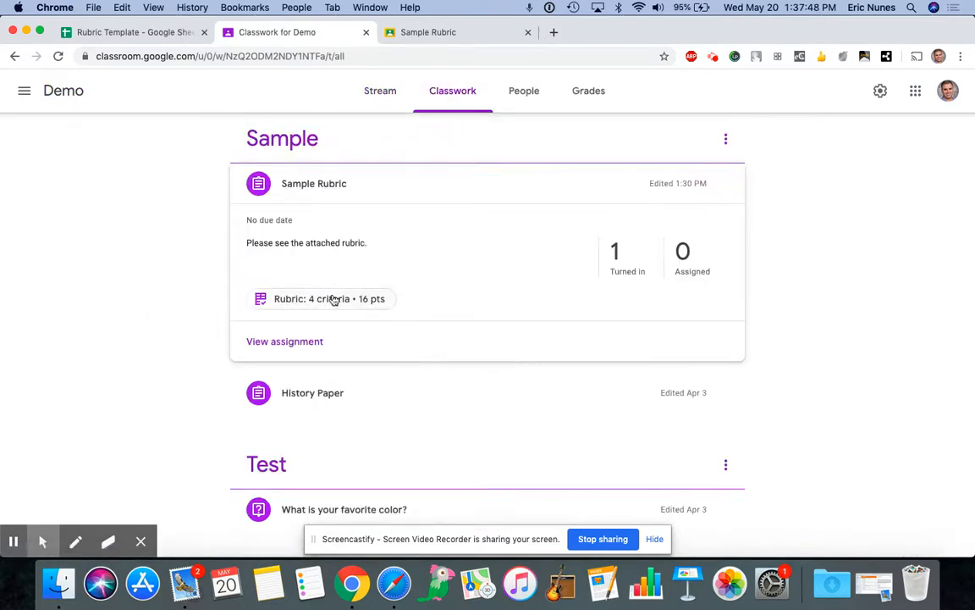
{"action": "scroll", "coordinate": [373, 254], "scroll_direction": "up", "scroll_amount": 2}
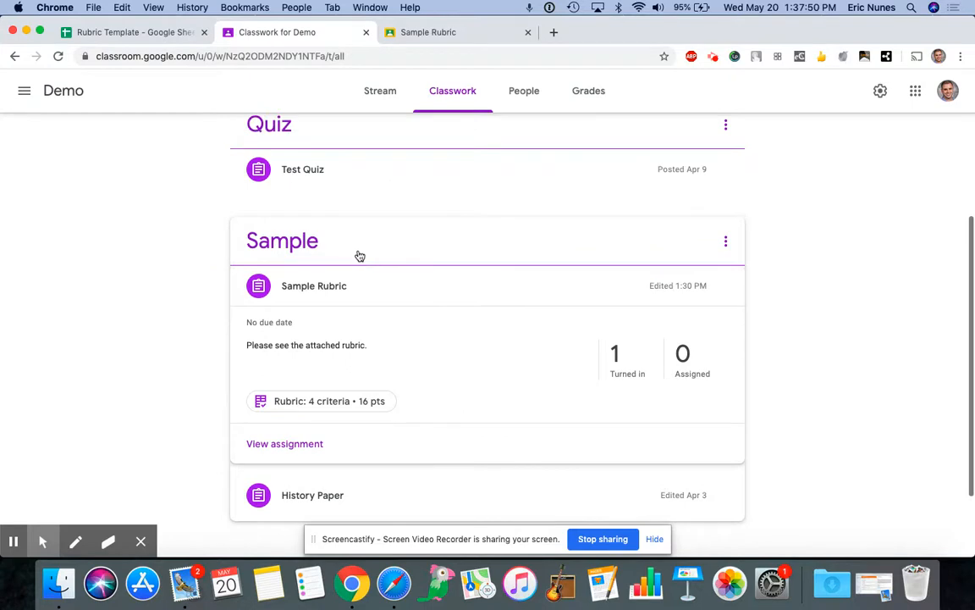
{"action": "left_click", "coordinate": [358, 285]}
{"action": "scroll", "coordinate": [363, 286], "scroll_direction": "up", "scroll_amount": 5}
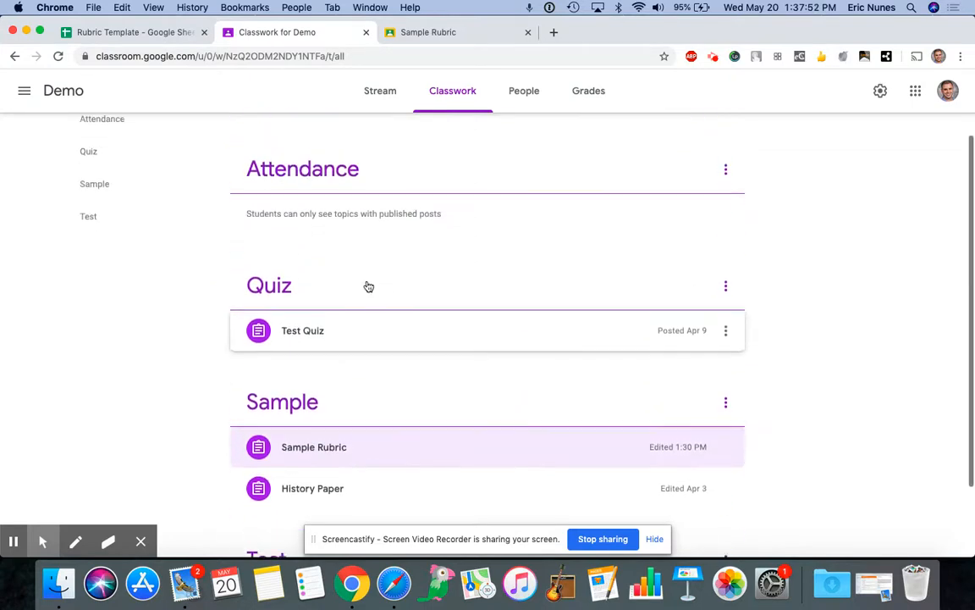
{"action": "scroll", "coordinate": [355, 269], "scroll_direction": "down", "scroll_amount": 1}
Create a new assignment in the Demo class and title it "Sample 2".
{"action": "left_click", "coordinate": [273, 140]}
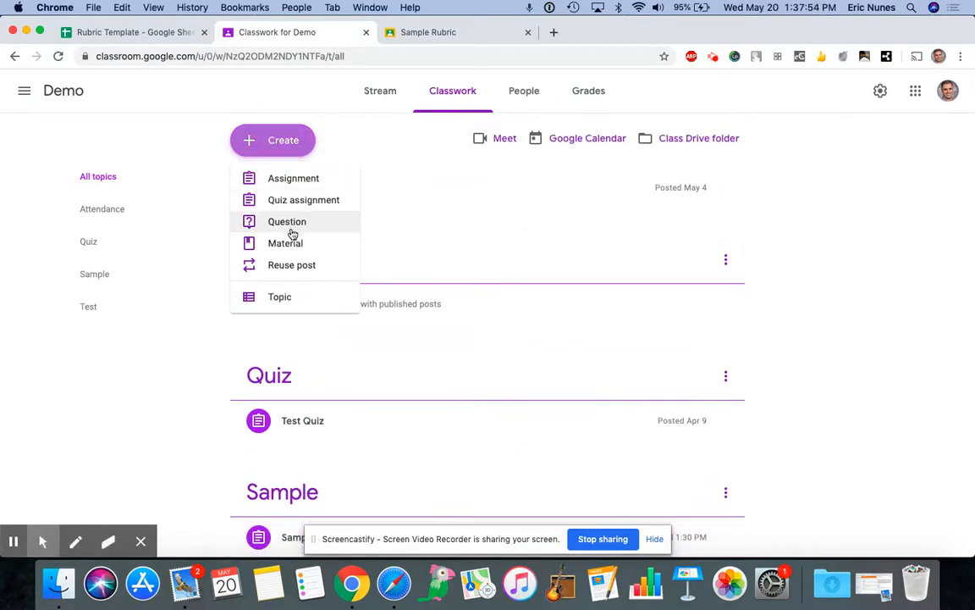
{"action": "left_click", "coordinate": [288, 187]}
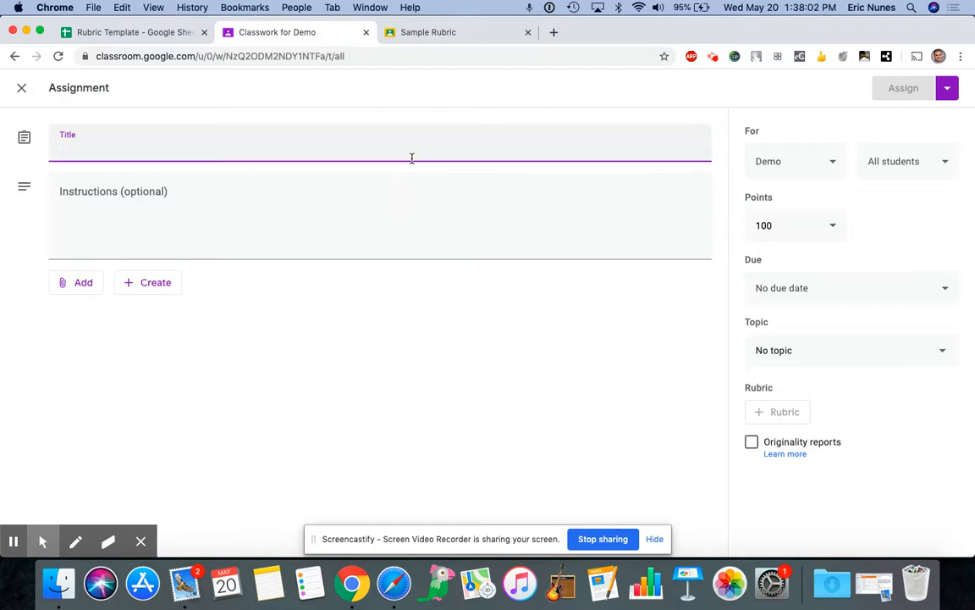
{"action": "type", "text": "Sample 2"}
{"action": "left_click", "coordinate": [290, 351]}
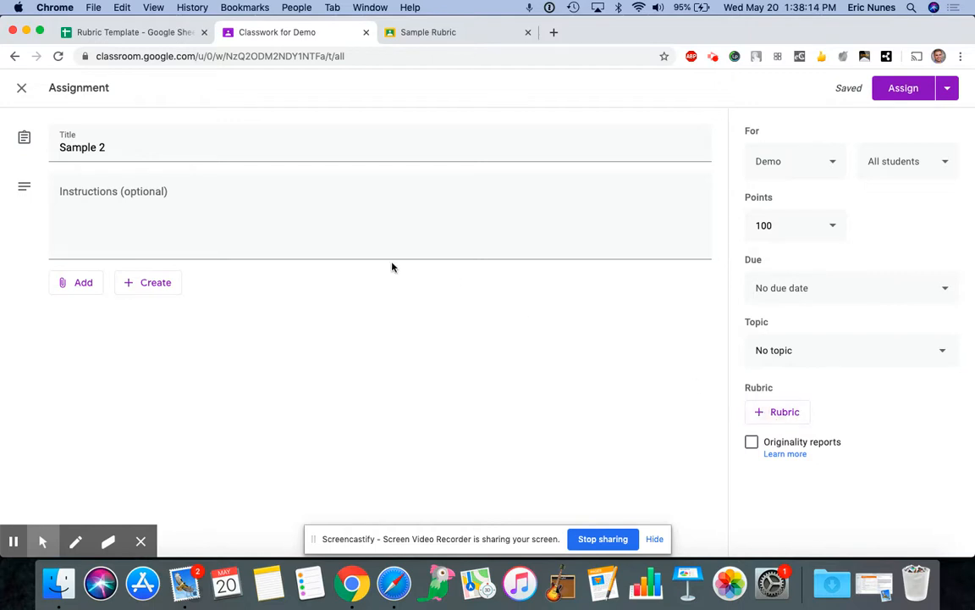
Enter "Sample 2" as the assignment's instructions and file it under the Sample topic.
{"action": "left_click", "coordinate": [219, 195]}
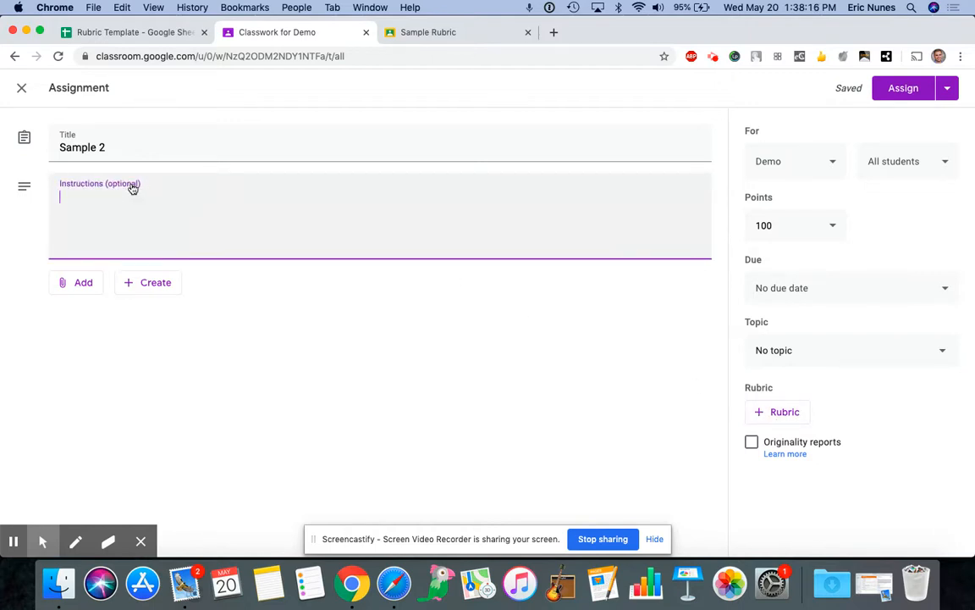
{"action": "type", "text": "Sample 2"}
{"action": "left_click", "coordinate": [256, 323]}
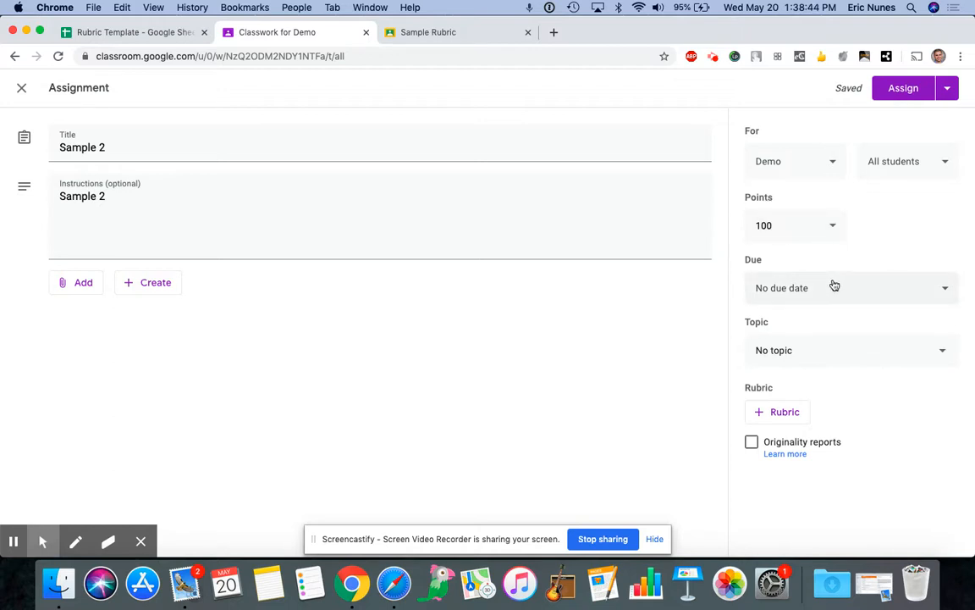
{"action": "left_click", "coordinate": [826, 348]}
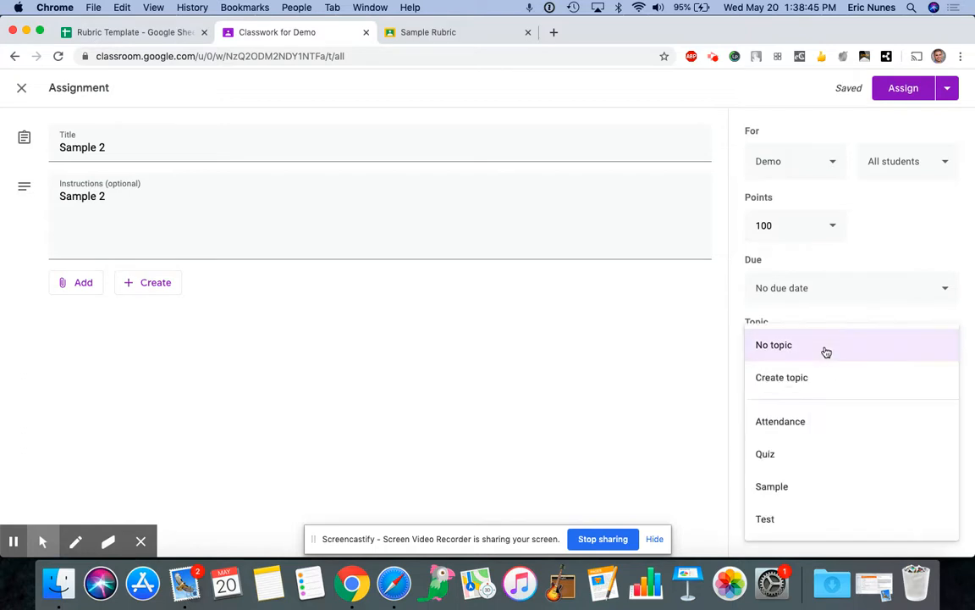
{"action": "left_click", "coordinate": [773, 486]}
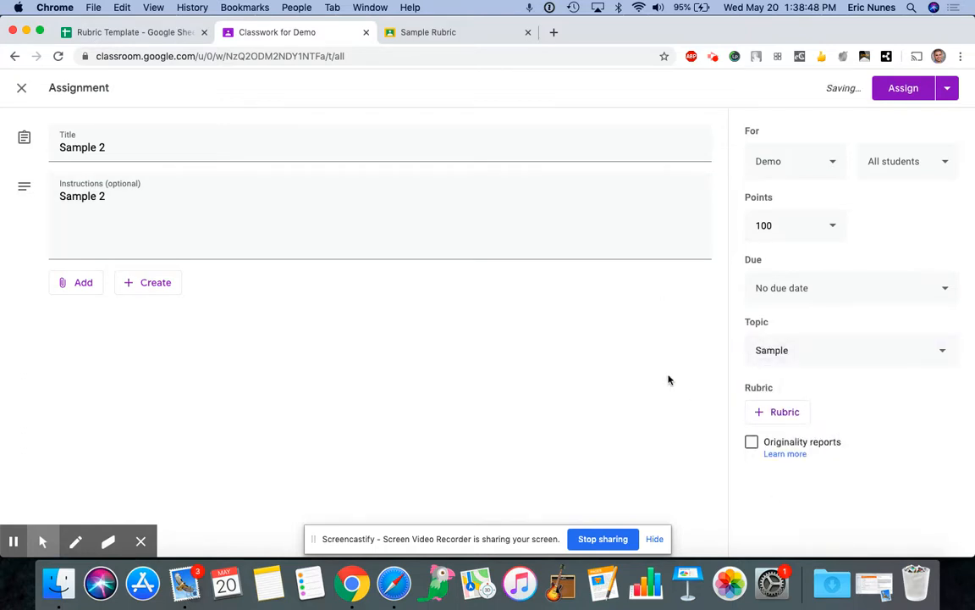
View the rubrics available for reuse in the Demo class and close the list without selecting one.
{"action": "left_click", "coordinate": [782, 411]}
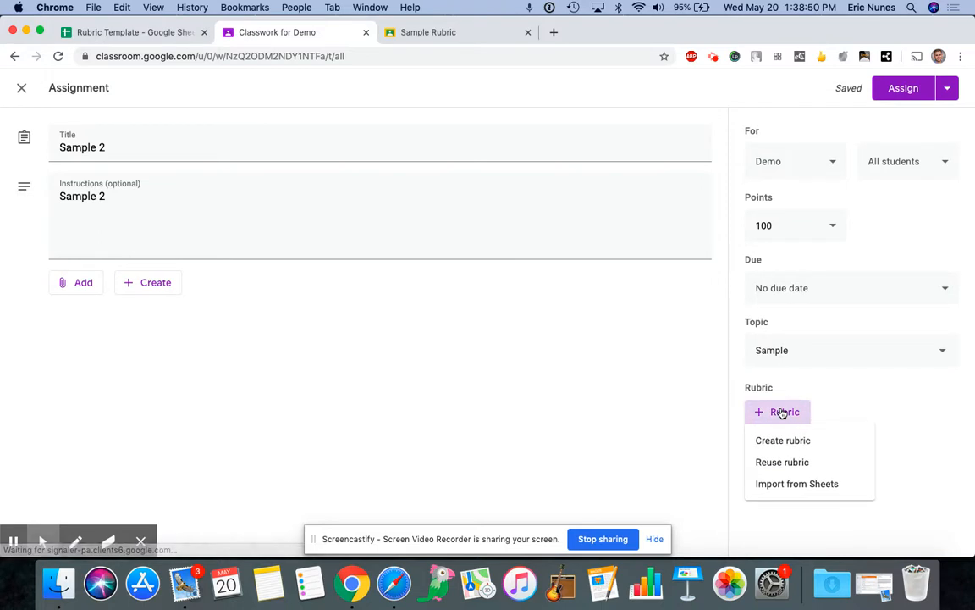
{"action": "left_click", "coordinate": [802, 463]}
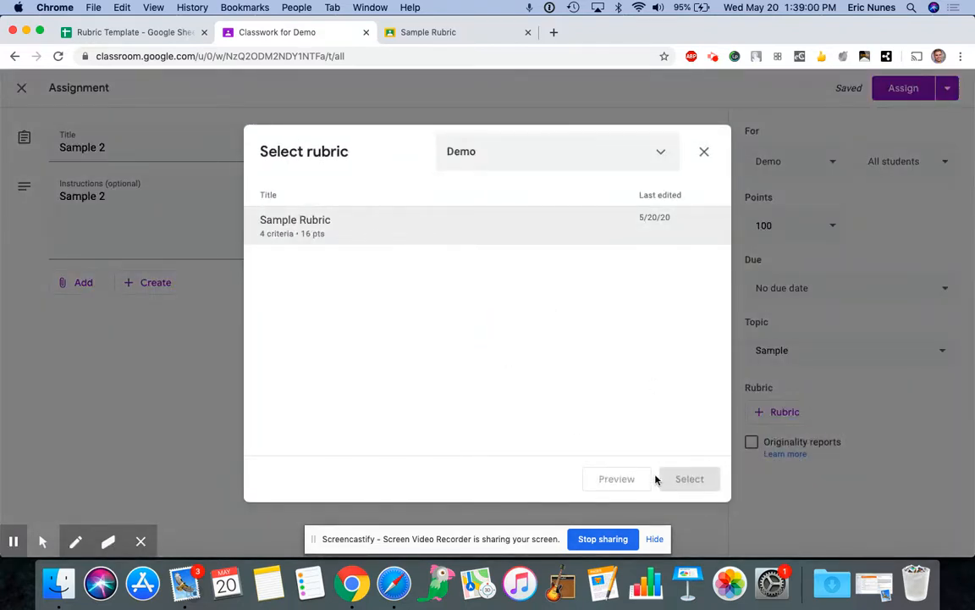
{"action": "left_click", "coordinate": [703, 153]}
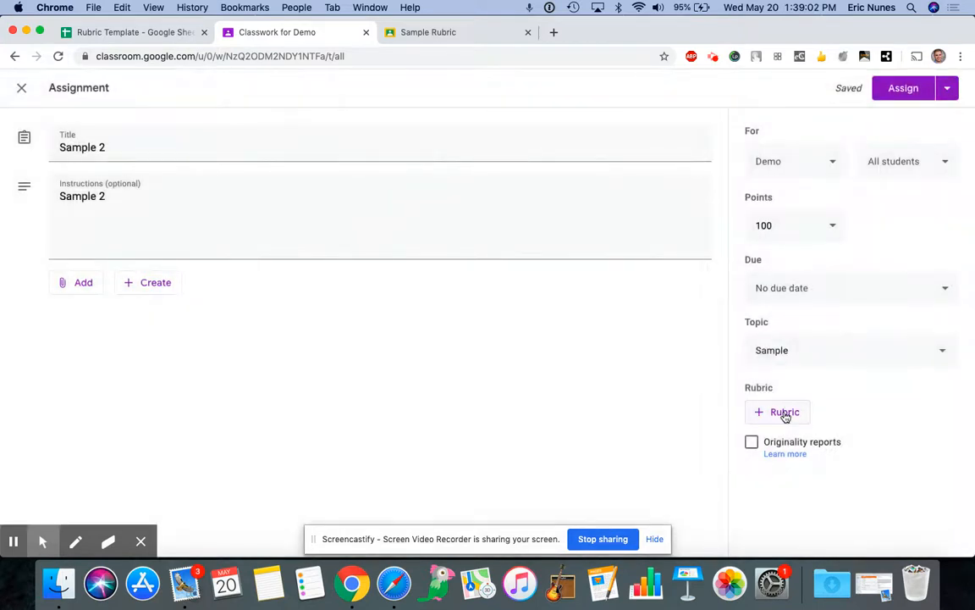
Try to import the assignment's rubric from the "Rubric Template" spreadsheet in Google Drive.
{"action": "left_click", "coordinate": [785, 413]}
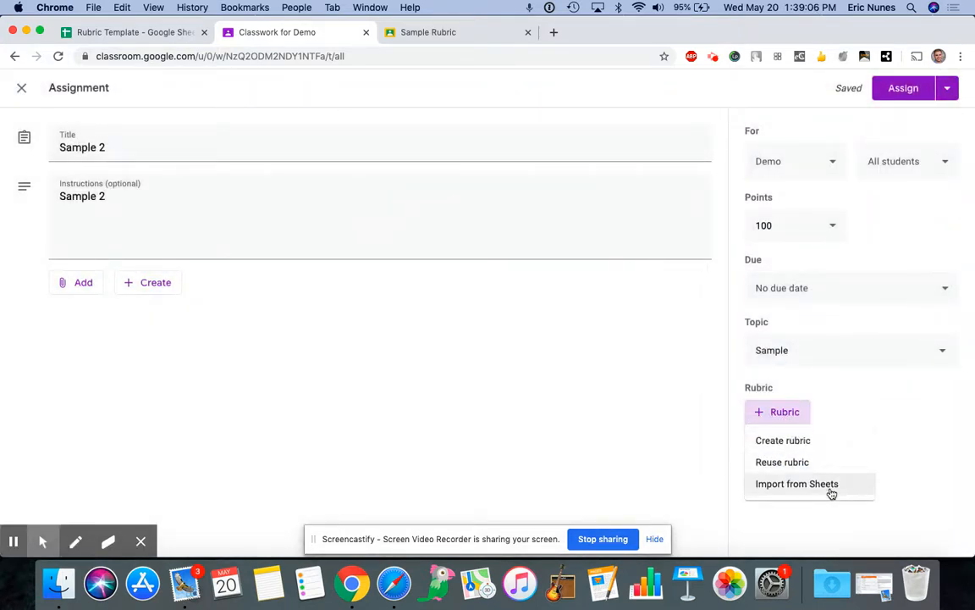
{"action": "left_click", "coordinate": [831, 493]}
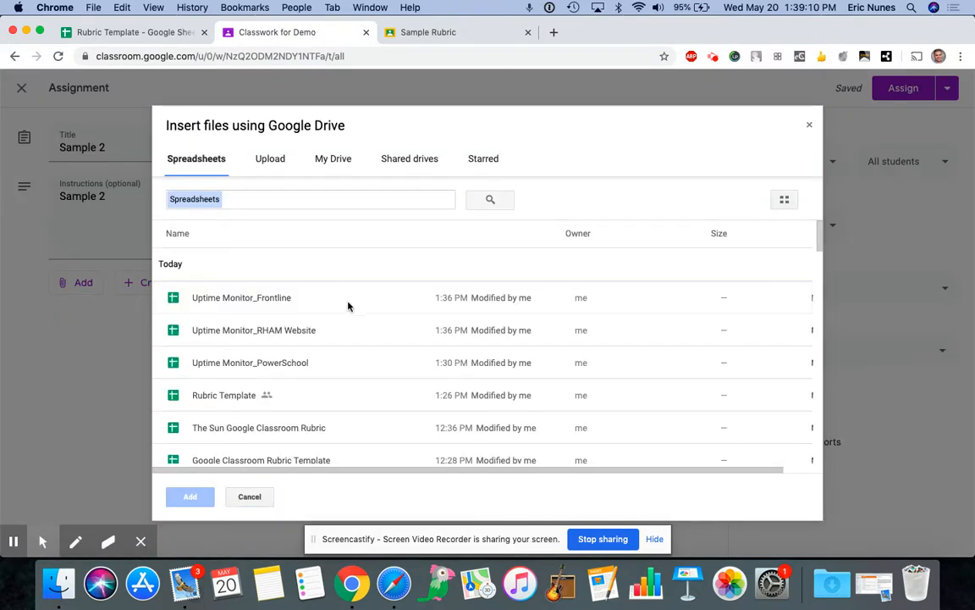
{"action": "scroll", "coordinate": [311, 298], "scroll_direction": "down", "scroll_amount": 1}
{"action": "left_click", "coordinate": [231, 375]}
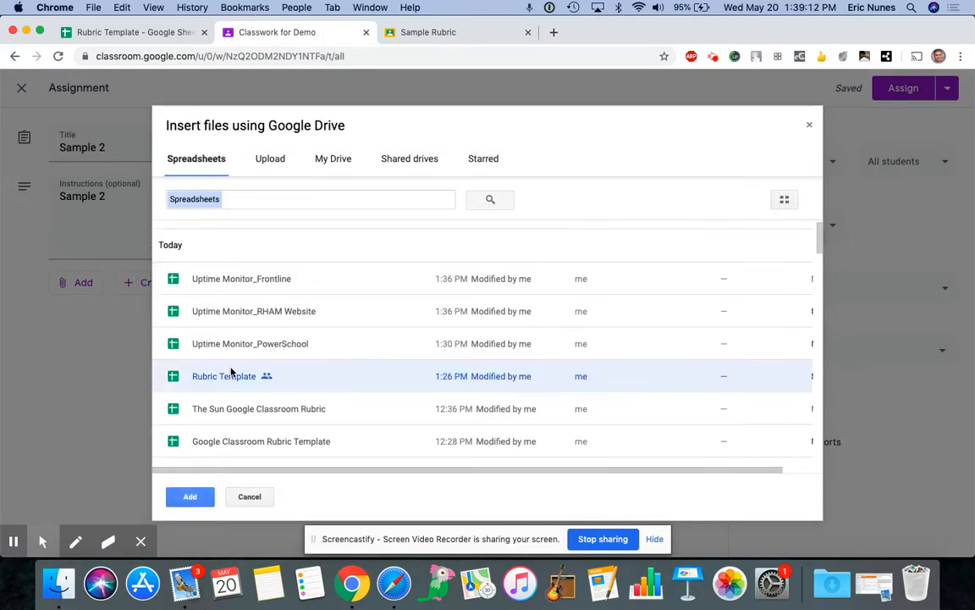
{"action": "left_click", "coordinate": [200, 499]}
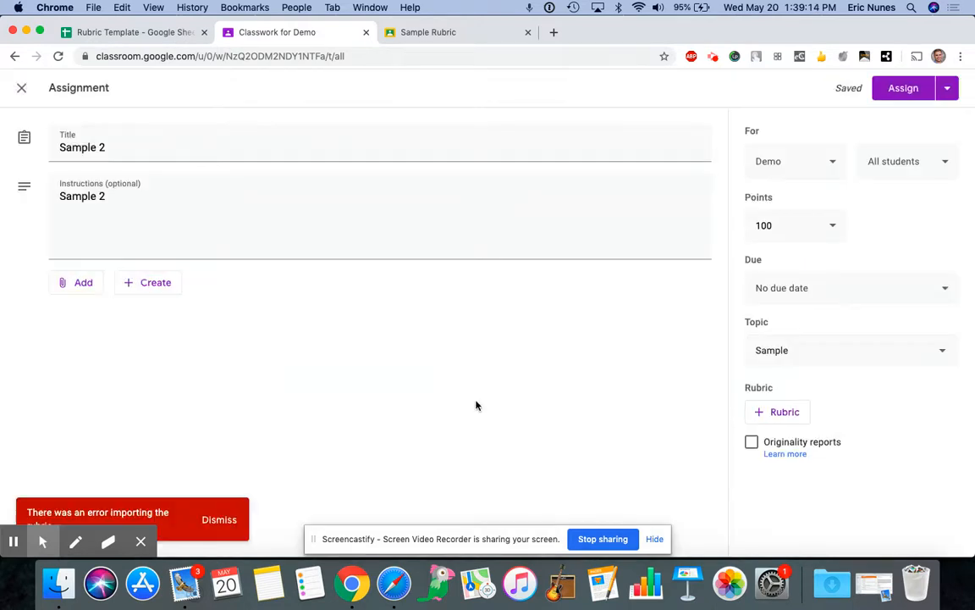
{"action": "left_click", "coordinate": [219, 520]}
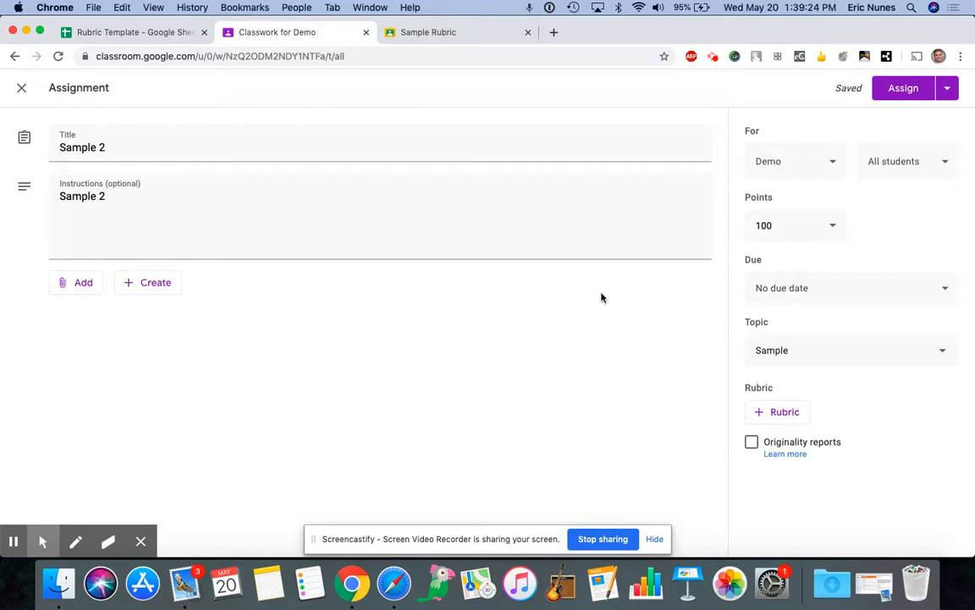
Create a new rubric for the Sample 2 assignment and add a second performance level worth 2 points.
{"action": "left_click", "coordinate": [783, 415]}
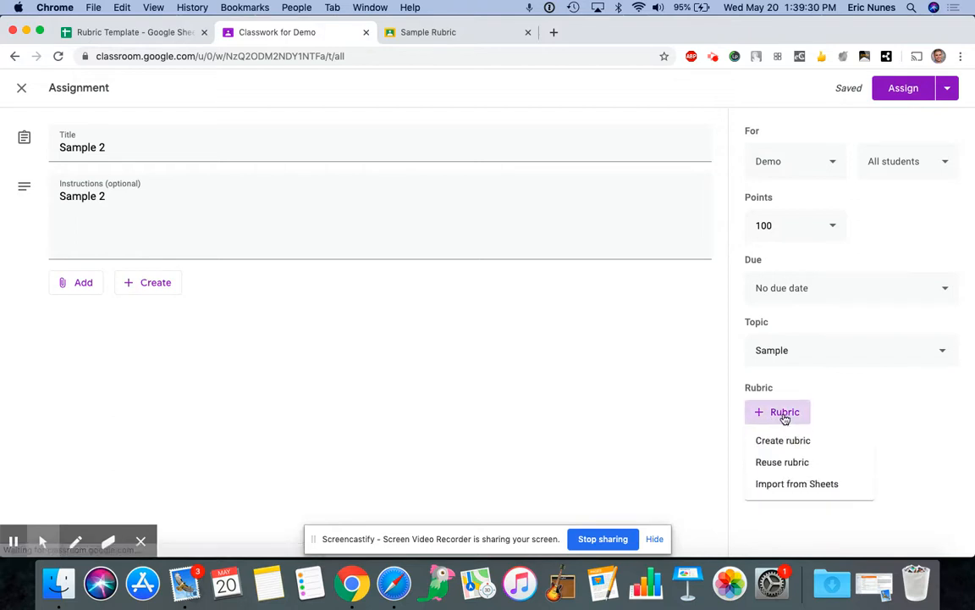
{"action": "left_click", "coordinate": [783, 440]}
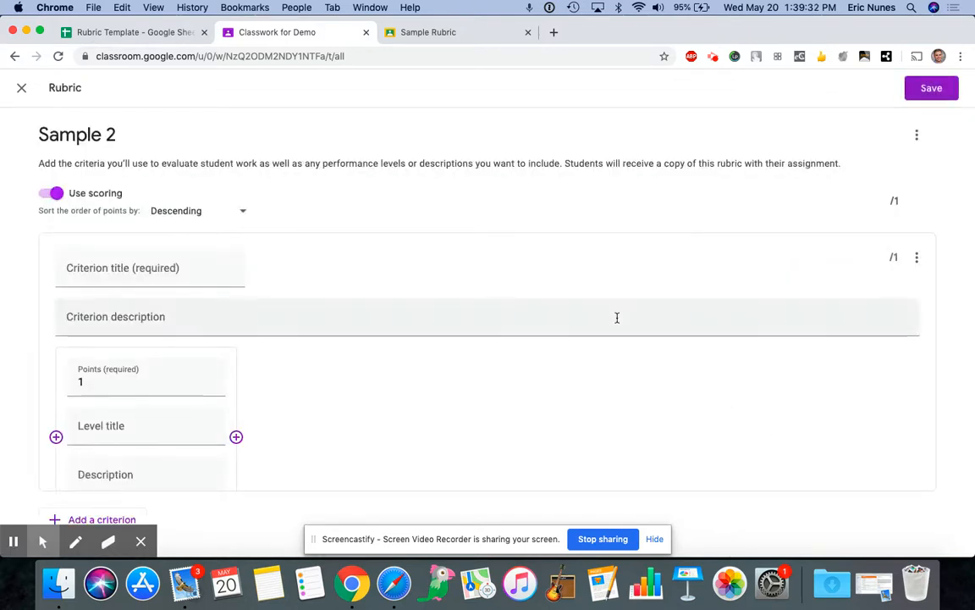
{"action": "scroll", "coordinate": [431, 320], "scroll_direction": "down", "scroll_amount": 1}
{"action": "scroll", "coordinate": [431, 320], "scroll_direction": "up", "scroll_amount": 1}
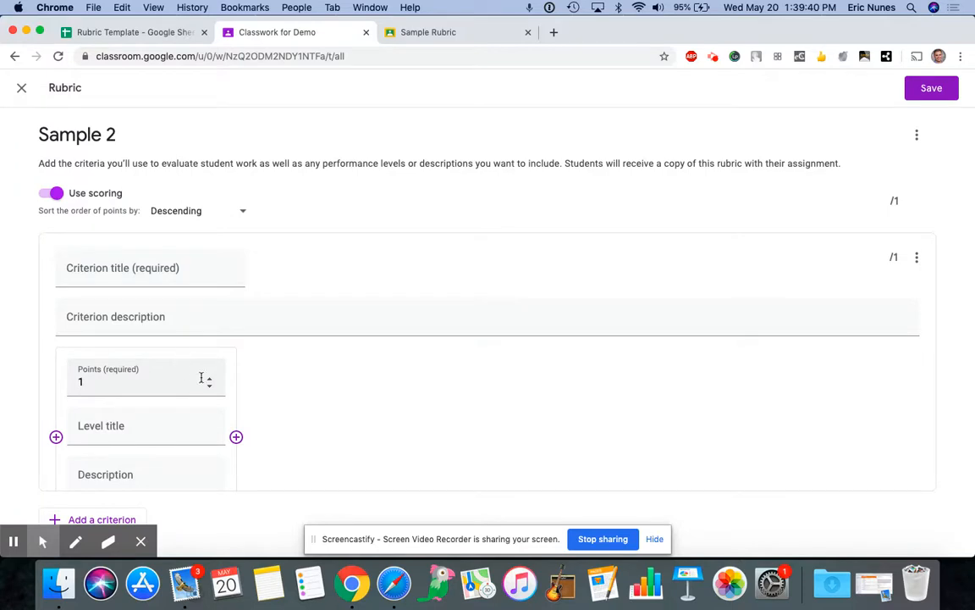
{"action": "scroll", "coordinate": [207, 368], "scroll_direction": "down", "scroll_amount": 2}
{"action": "left_click", "coordinate": [237, 379]}
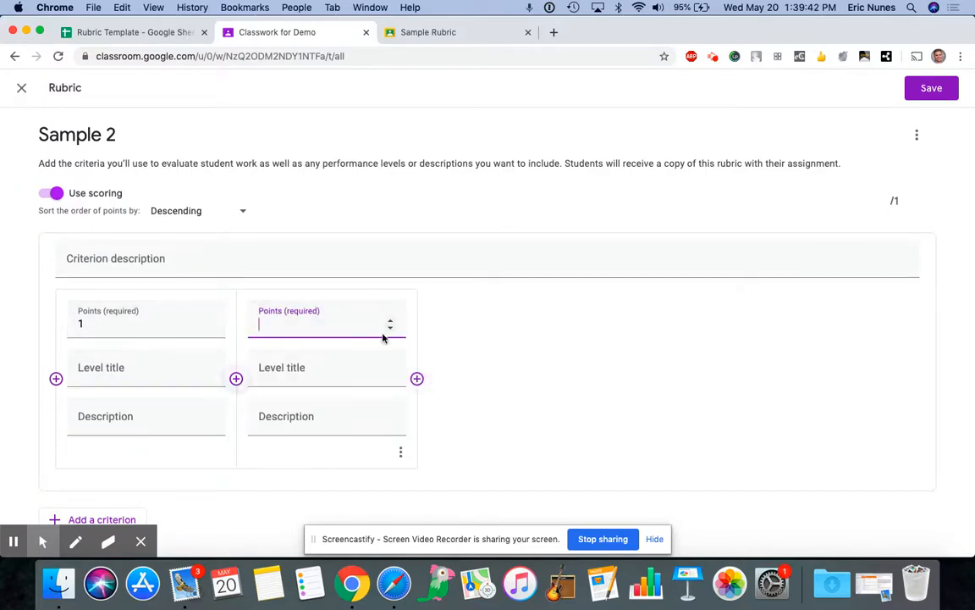
{"action": "type", "text": "2"}
Add a third performance level worth 3 points and a fourth worth 4 points to the criterion.
{"action": "left_click", "coordinate": [417, 378]}
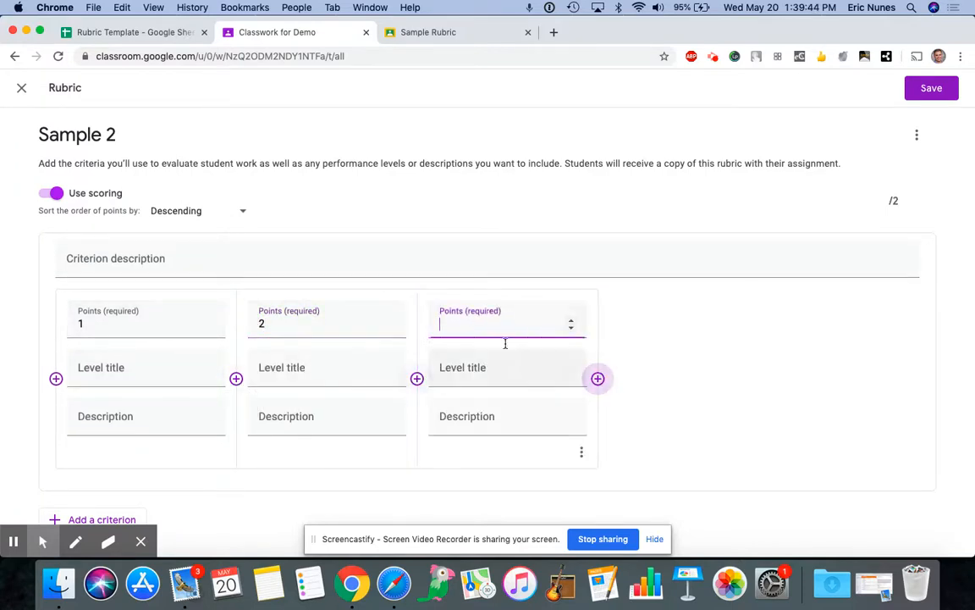
{"action": "type", "text": "3"}
{"action": "left_click", "coordinate": [598, 378]}
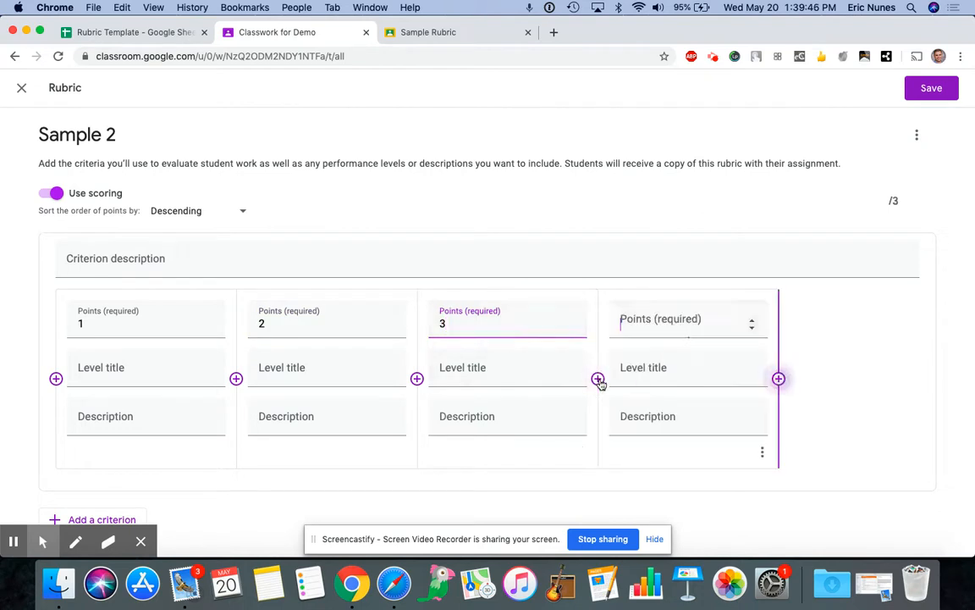
{"action": "left_click", "coordinate": [752, 321]}
{"action": "left_click", "coordinate": [752, 321]}
{"action": "left_click", "coordinate": [752, 321]}
{"action": "left_click", "coordinate": [752, 320]}
{"action": "left_click", "coordinate": [587, 231]}
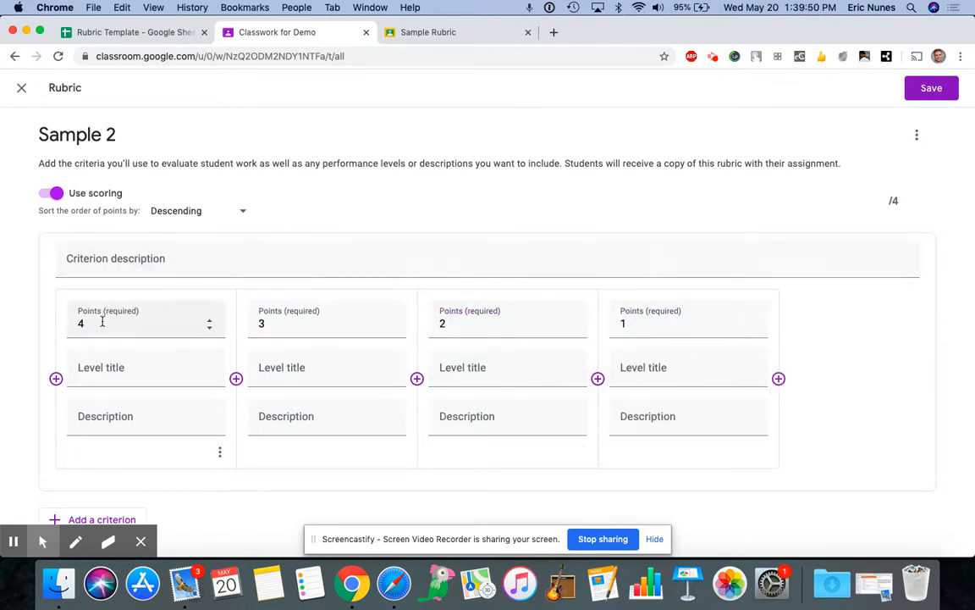
Sort the rubric's points in ascending order and check the additional options for the whole rubric.
{"action": "left_click", "coordinate": [196, 212]}
{"action": "left_click", "coordinate": [187, 188]}
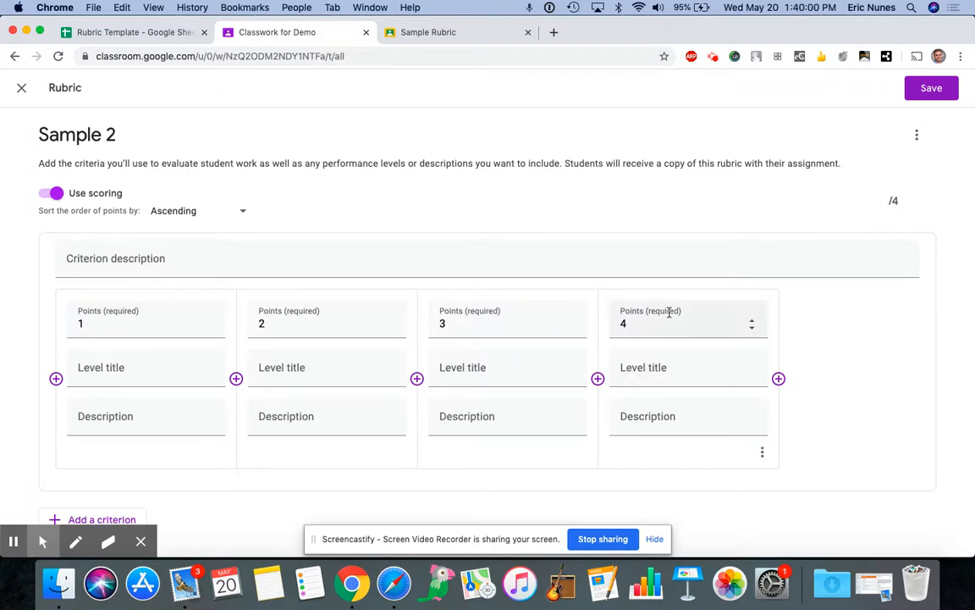
{"action": "left_click", "coordinate": [141, 542]}
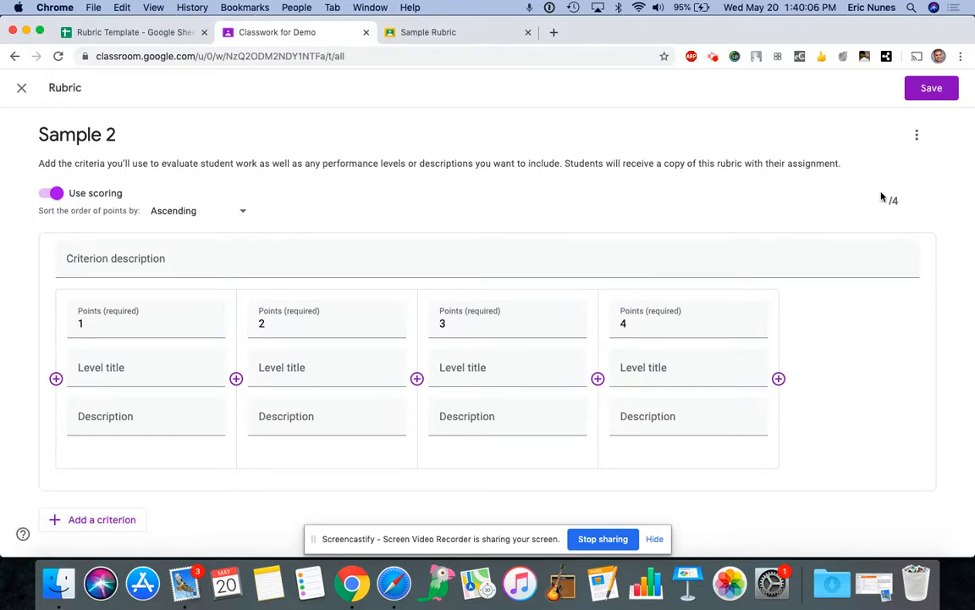
{"action": "left_click", "coordinate": [916, 135]}
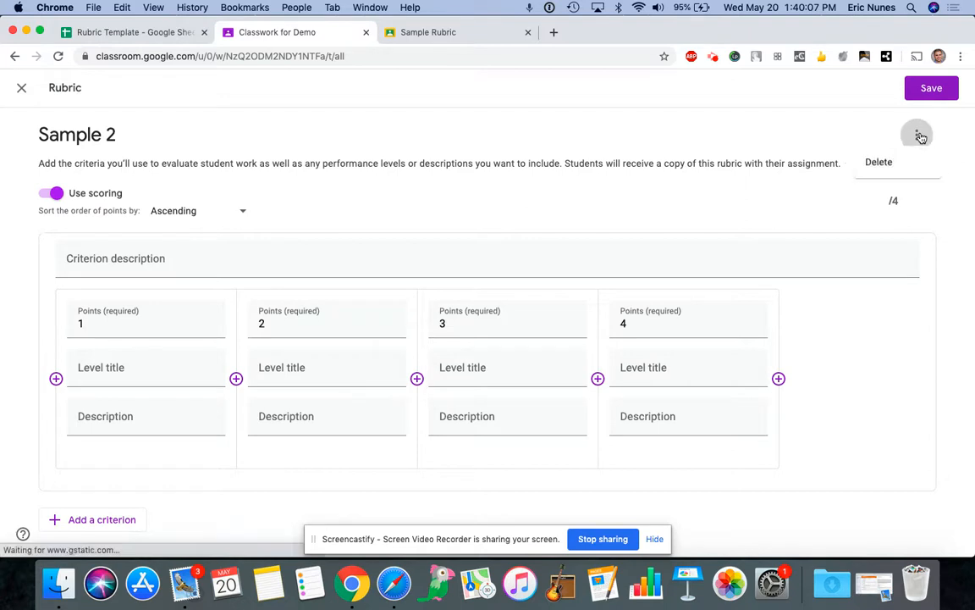
{"action": "left_click", "coordinate": [872, 168]}
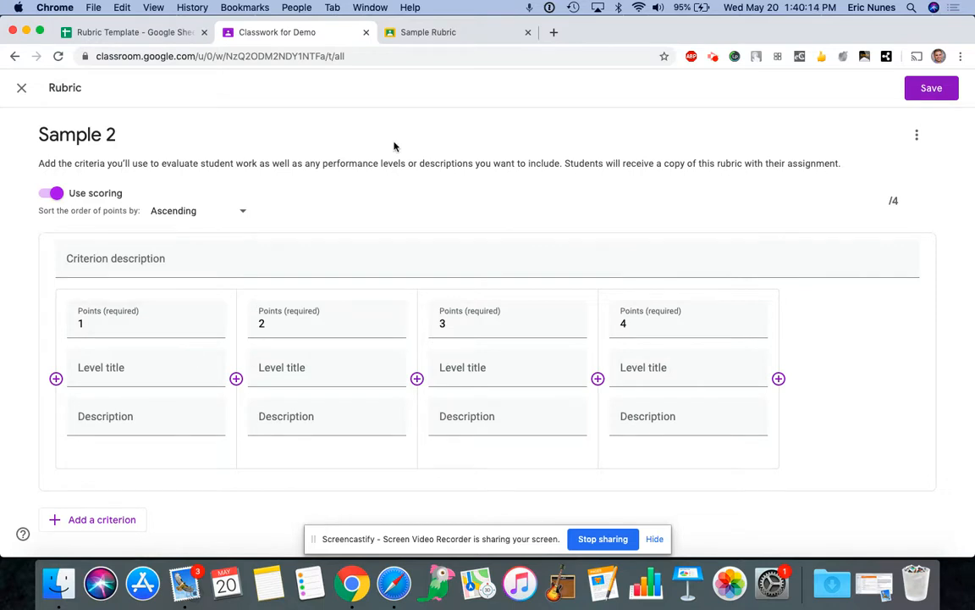
Examine the criteria and scores in the Sample Rubric grading view, comparing them with the new rubric's criterion and level fields.
{"action": "left_click", "coordinate": [437, 39]}
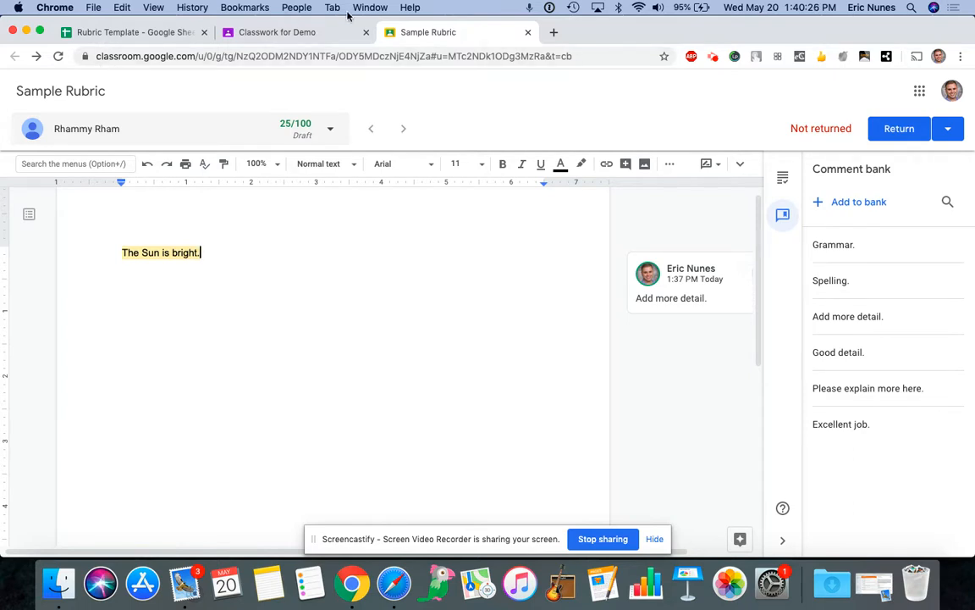
{"action": "left_click", "coordinate": [288, 33]}
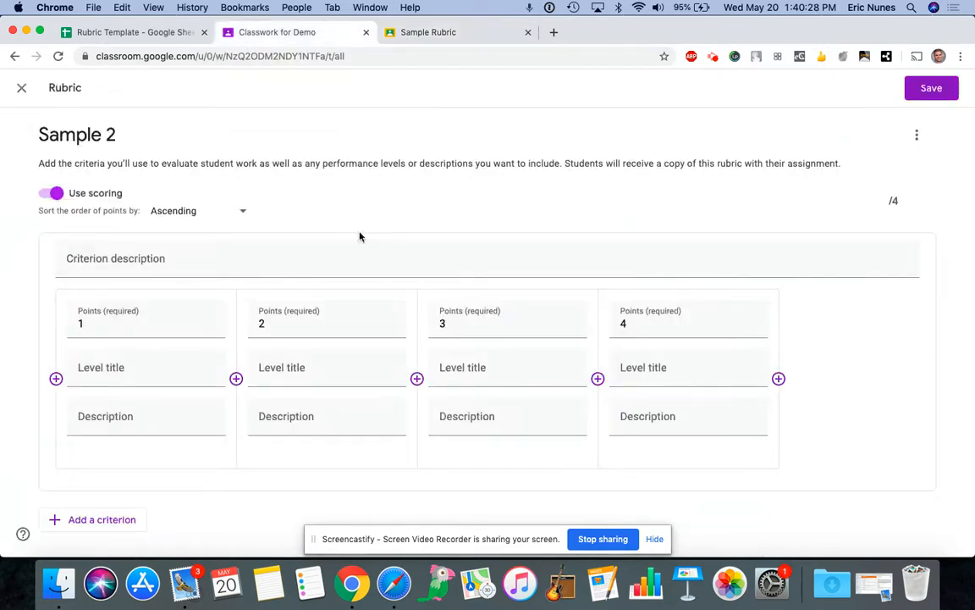
{"action": "left_click", "coordinate": [143, 263]}
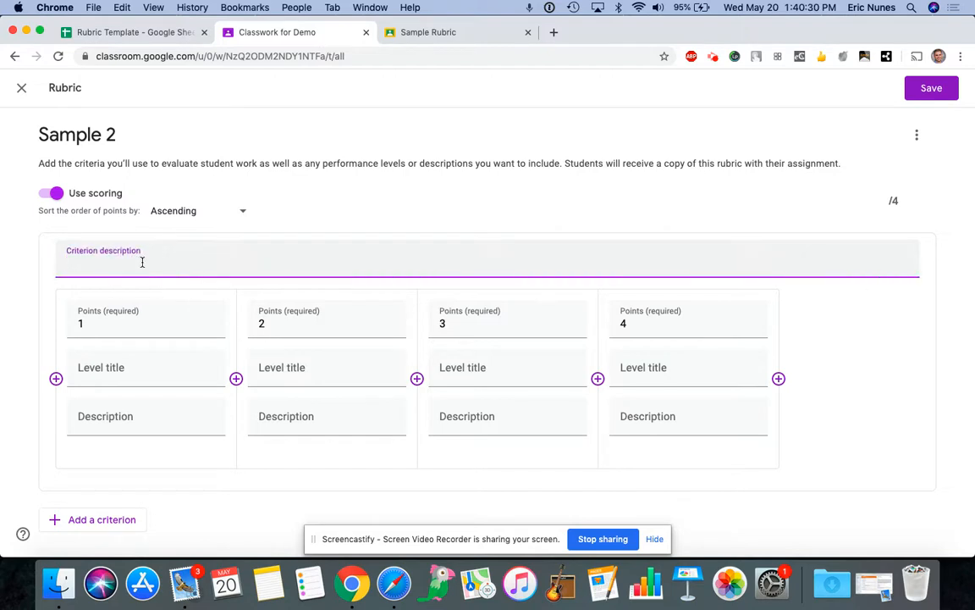
{"action": "left_click", "coordinate": [440, 32]}
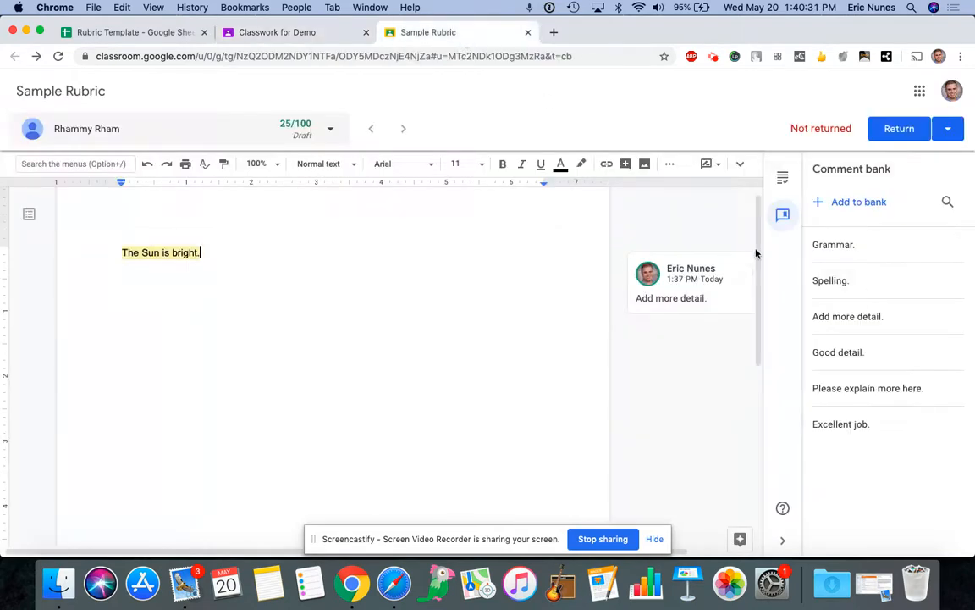
{"action": "left_click", "coordinate": [782, 177]}
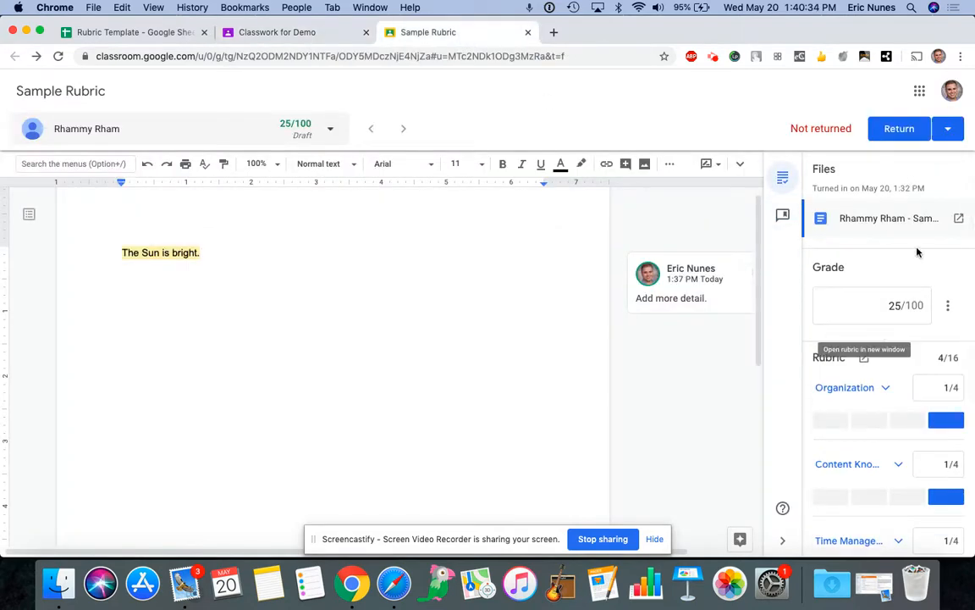
{"action": "scroll", "coordinate": [880, 331], "scroll_direction": "down", "scroll_amount": 3}
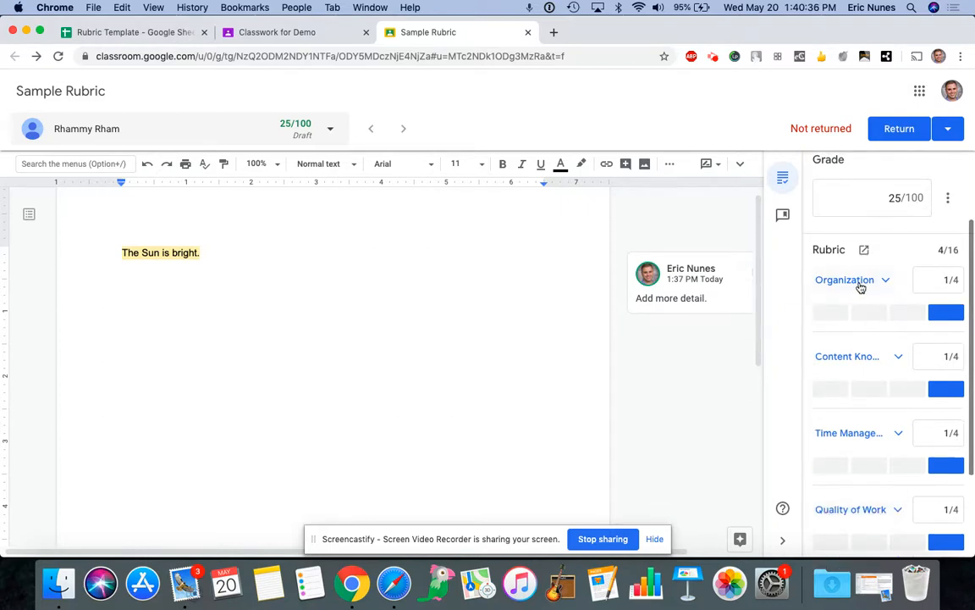
{"action": "left_click", "coordinate": [879, 284]}
{"action": "left_click", "coordinate": [881, 286]}
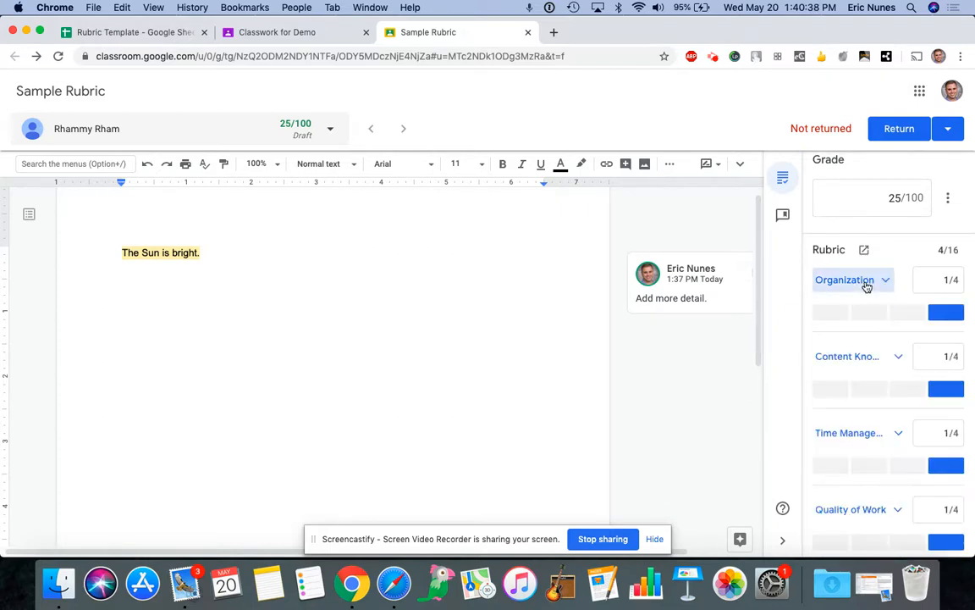
{"action": "scroll", "coordinate": [851, 415], "scroll_direction": "down", "scroll_amount": 2}
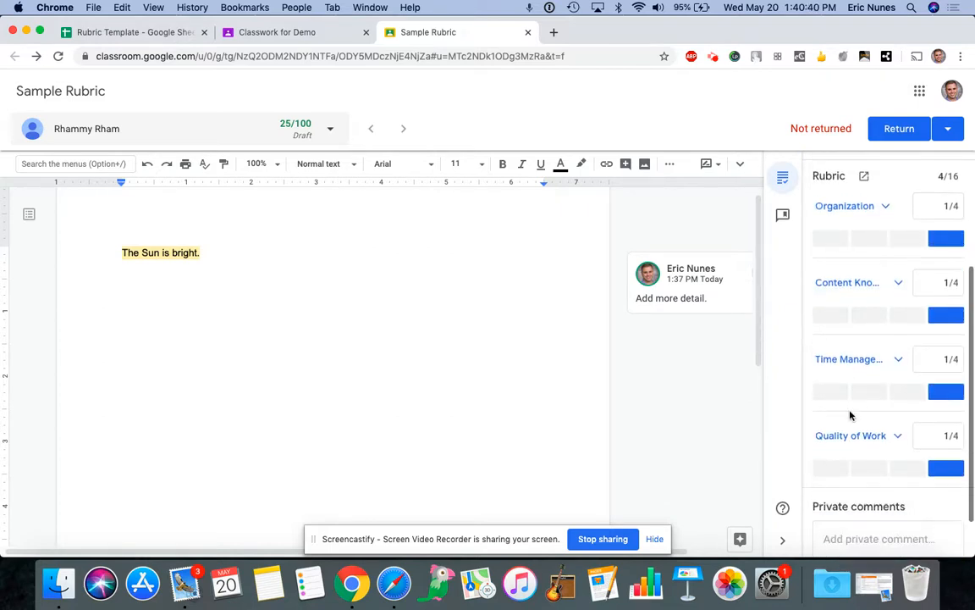
{"action": "left_click", "coordinate": [288, 34]}
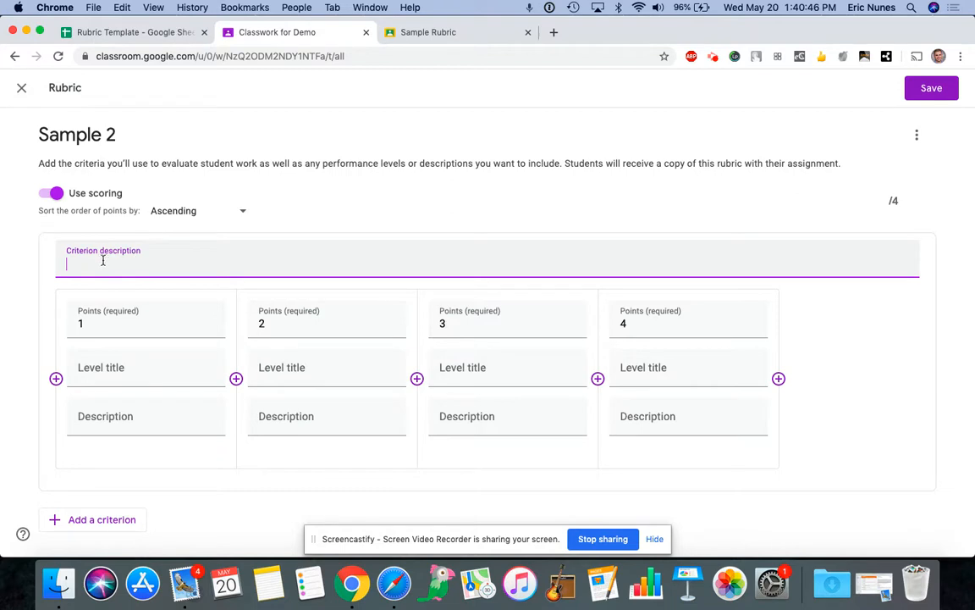
{"action": "left_click", "coordinate": [424, 32]}
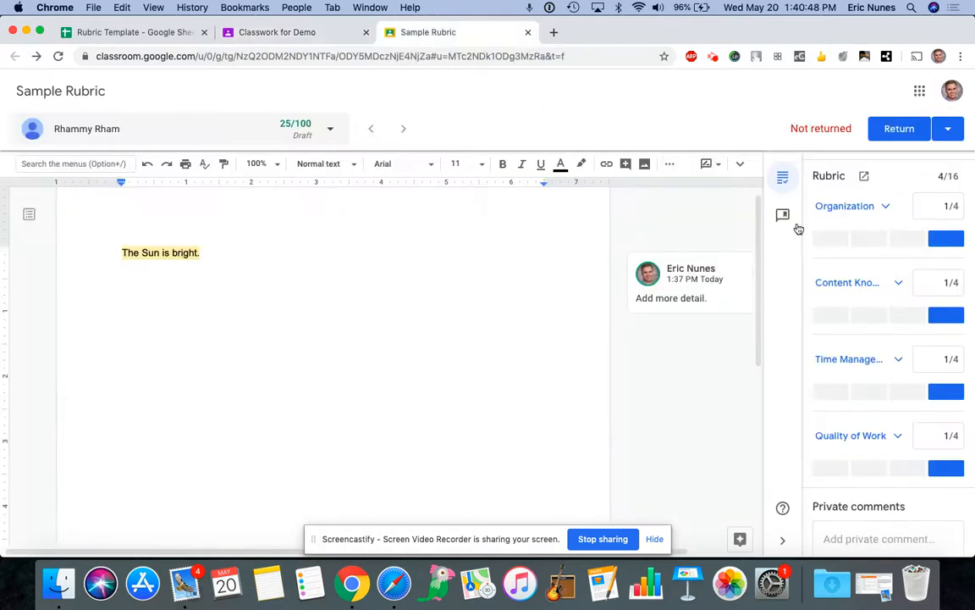
{"action": "left_click", "coordinate": [292, 33]}
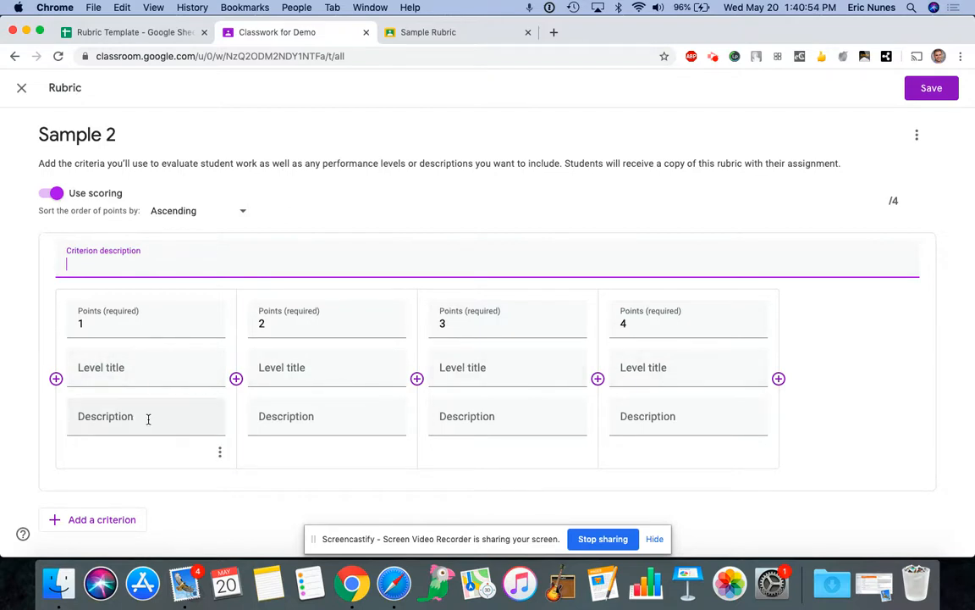
Go from the Sample Rubric grading view to the Google Classroom home page and open the Demo class stream.
{"action": "left_click", "coordinate": [393, 33]}
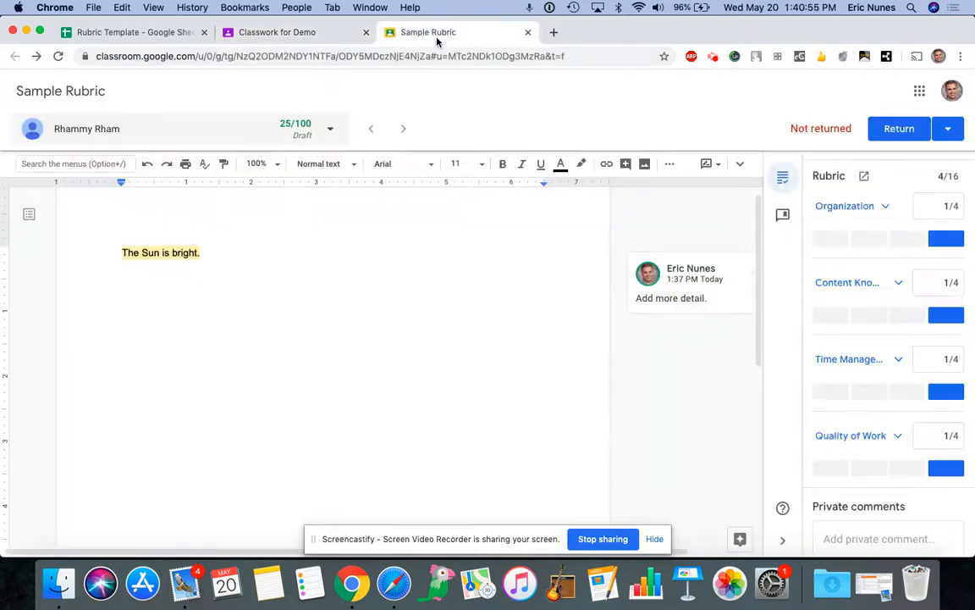
{"action": "left_click", "coordinate": [277, 56]}
{"action": "type", "text": "class"}
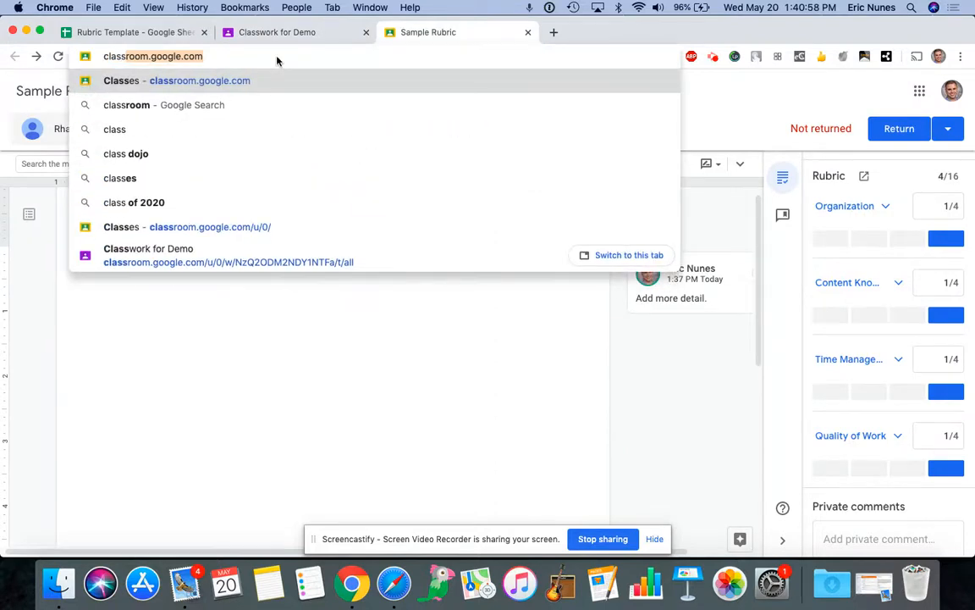
{"action": "key", "text": "Return"}
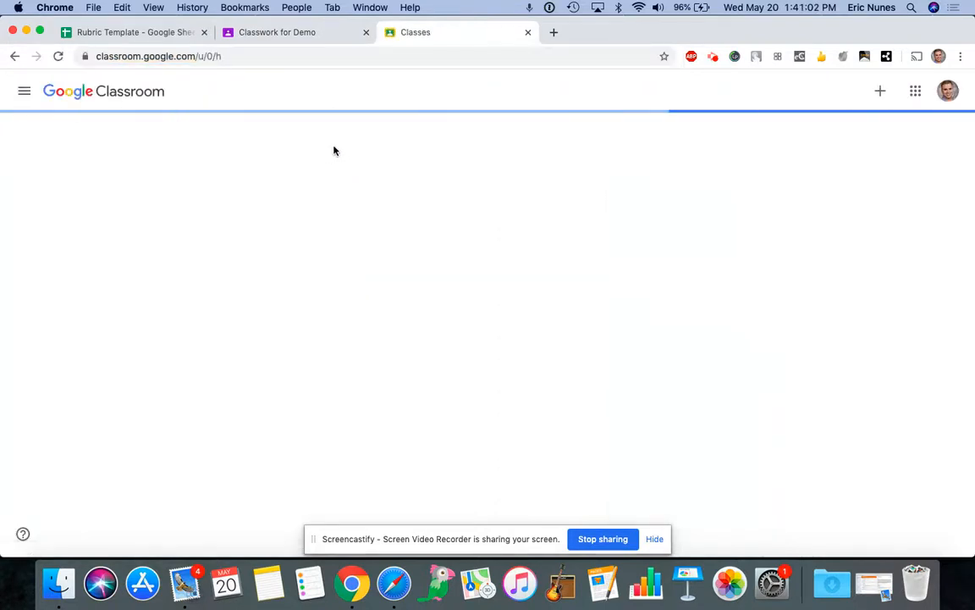
{"action": "left_click", "coordinate": [315, 165]}
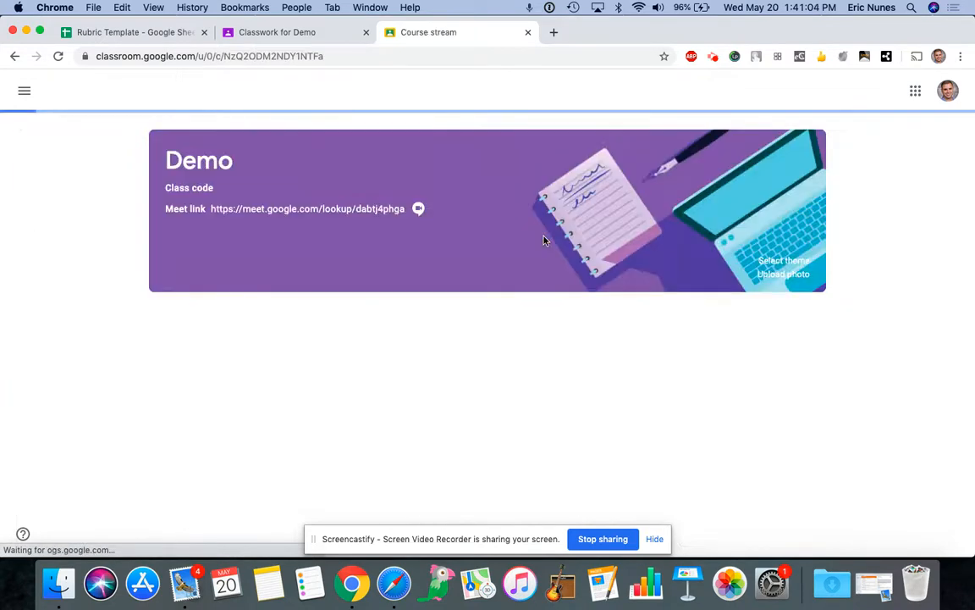
{"action": "scroll", "coordinate": [639, 313], "scroll_direction": "down", "scroll_amount": 2}
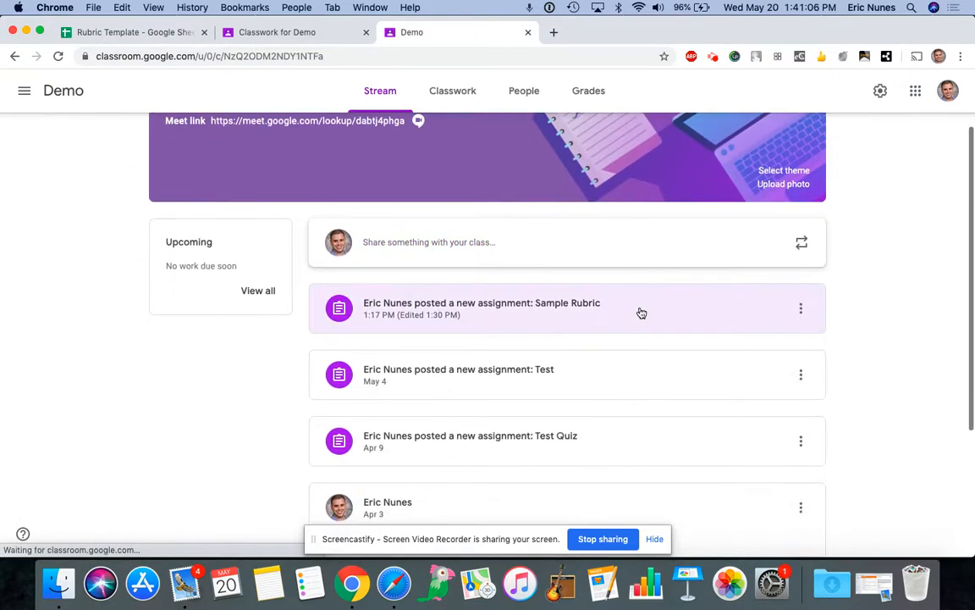
Open the Sample Rubric assignment's instructions and display its attached rubric.
{"action": "left_click", "coordinate": [560, 302]}
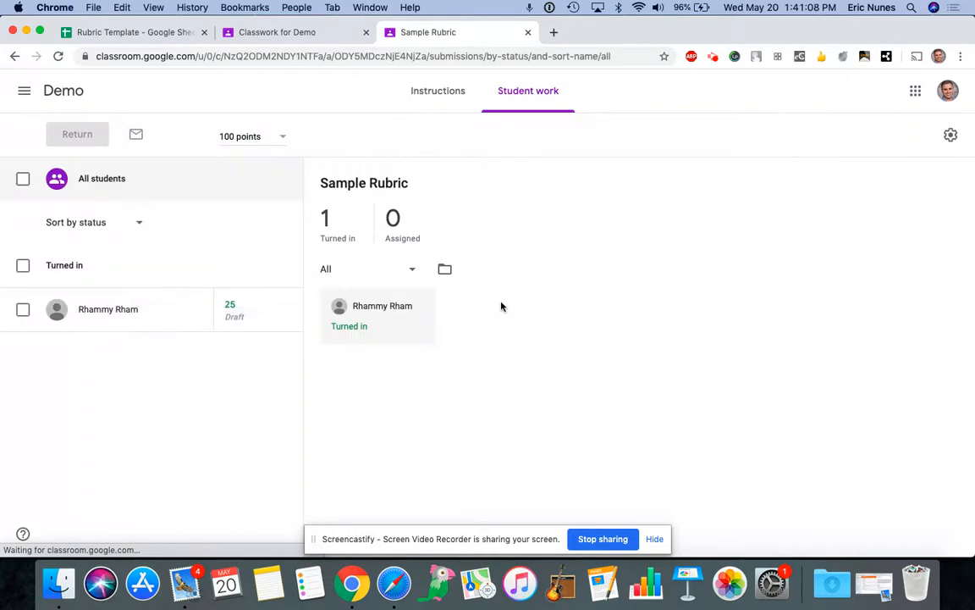
{"action": "left_click", "coordinate": [441, 92]}
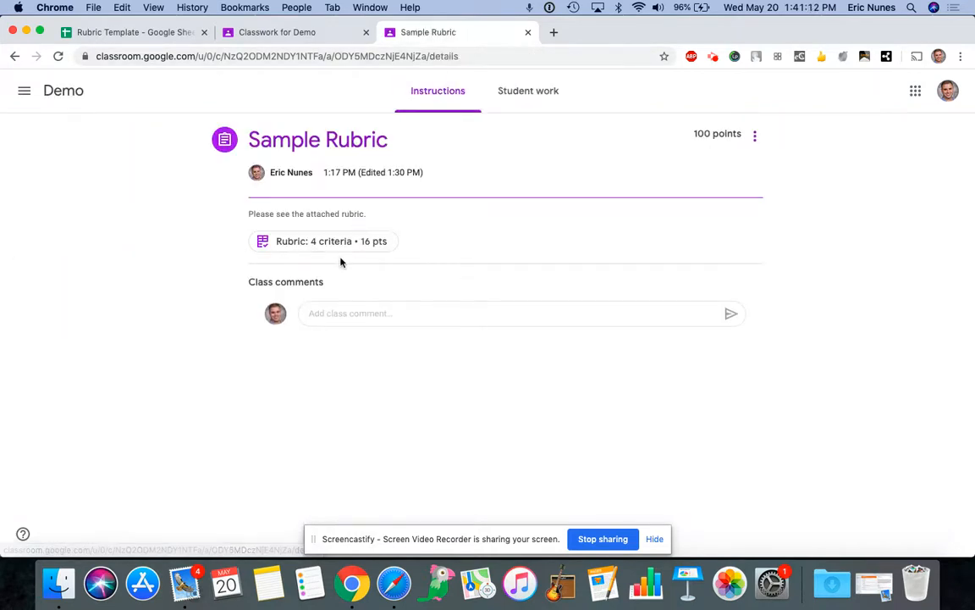
{"action": "left_click", "coordinate": [339, 244]}
{"action": "scroll", "coordinate": [577, 192], "scroll_direction": "down", "scroll_amount": 2}
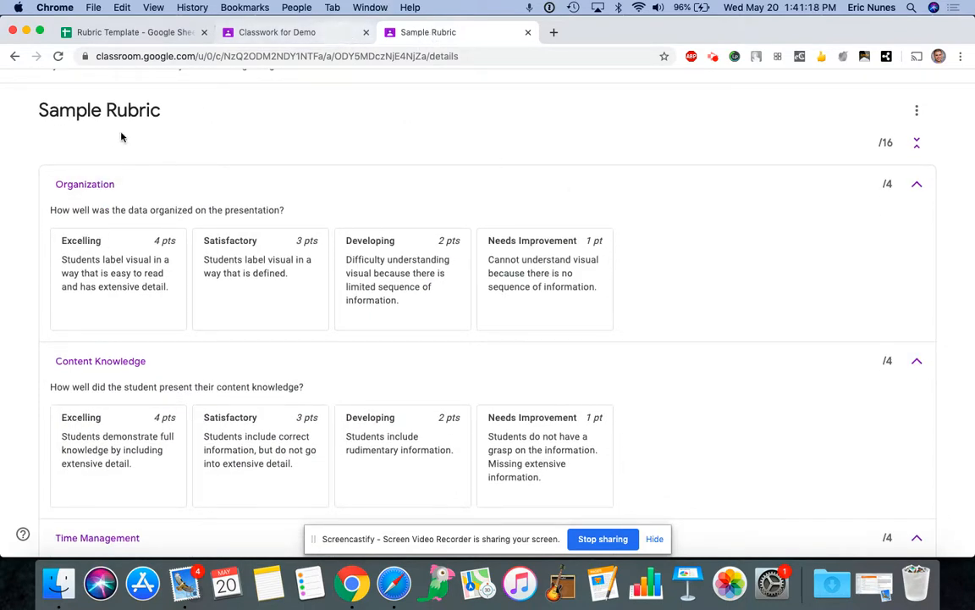
Compare the Sample Rubric's title, criteria, level titles and descriptions with the blank fields of the Sample 2 rubric, ending in the Sample 2 editor.
{"action": "left_click", "coordinate": [305, 37]}
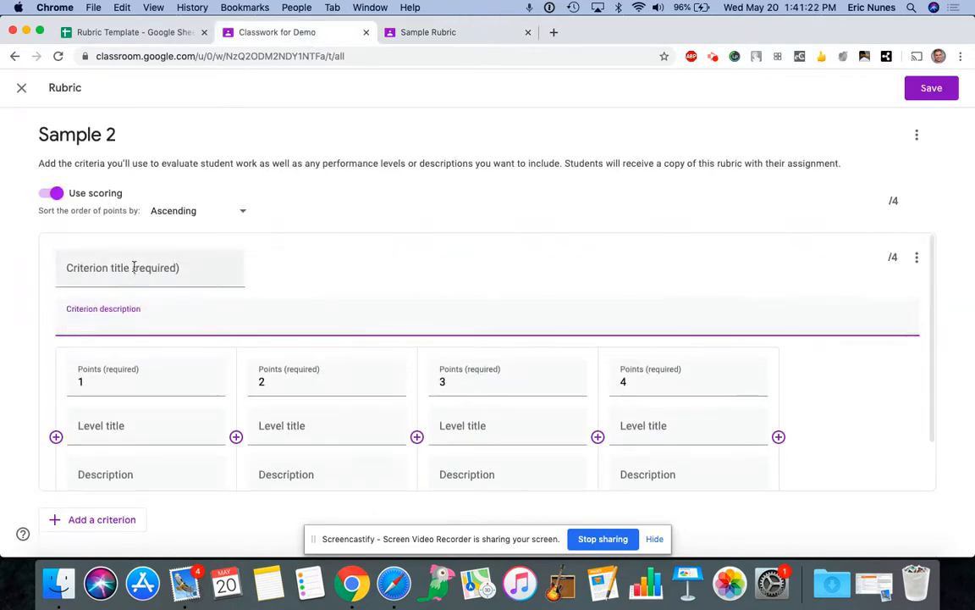
{"action": "left_click", "coordinate": [416, 34]}
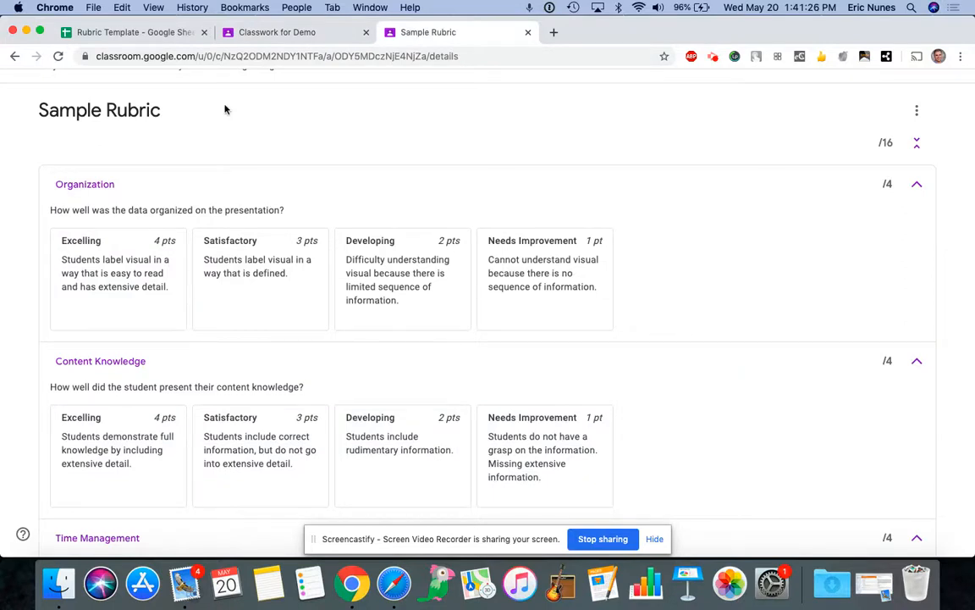
{"action": "left_click", "coordinate": [305, 34]}
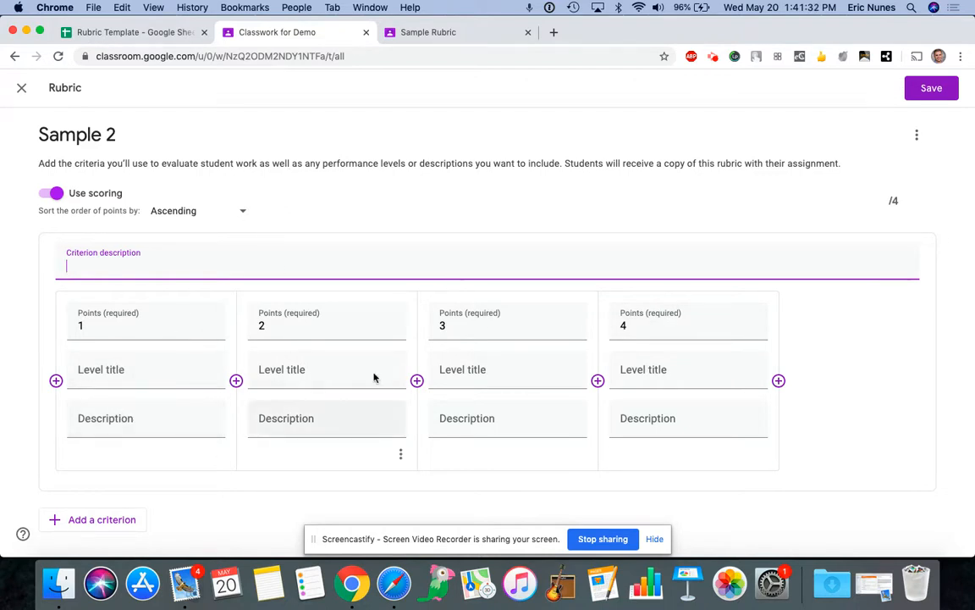
{"action": "left_click", "coordinate": [386, 33]}
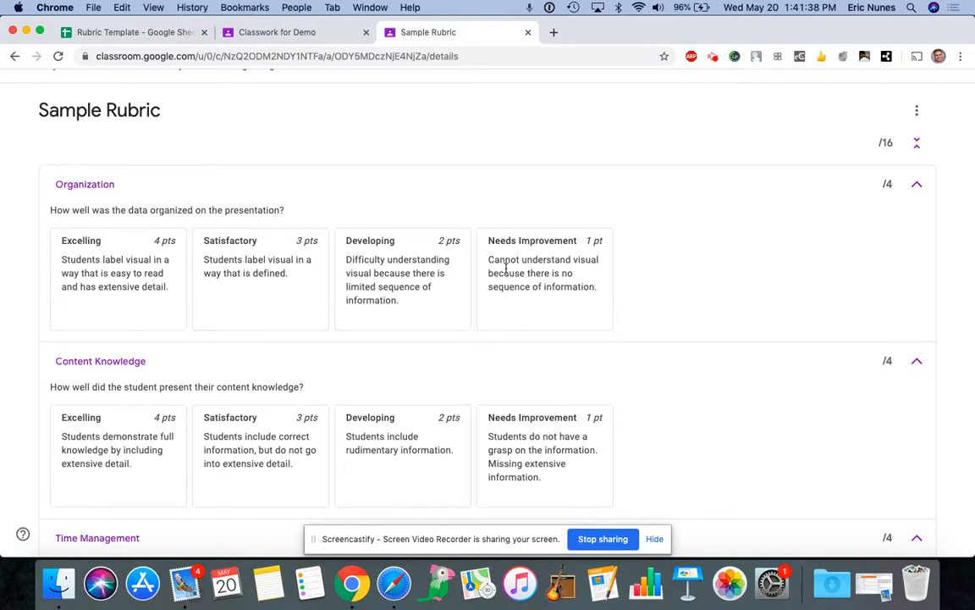
{"action": "scroll", "coordinate": [449, 273], "scroll_direction": "down", "scroll_amount": 1}
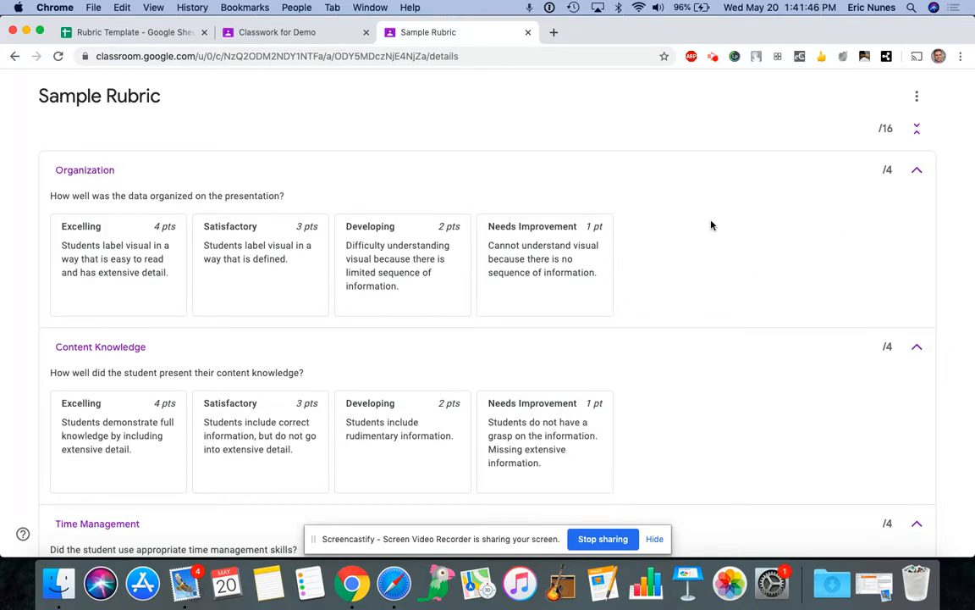
{"action": "scroll", "coordinate": [711, 225], "scroll_direction": "down", "scroll_amount": 5}
{"action": "scroll", "coordinate": [538, 268], "scroll_direction": "down", "scroll_amount": 2}
{"action": "scroll", "coordinate": [537, 269], "scroll_direction": "up", "scroll_amount": 6}
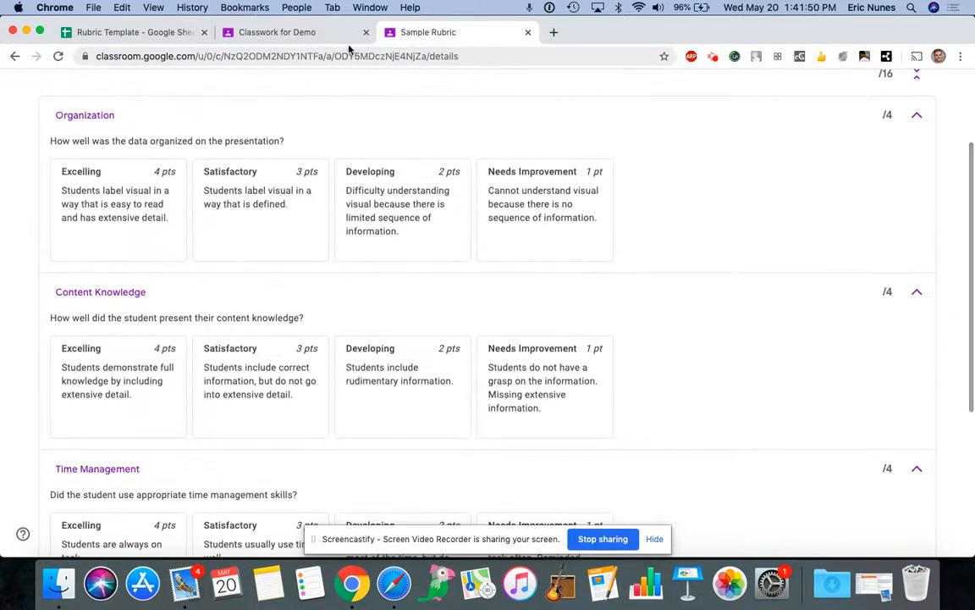
{"action": "left_click", "coordinate": [302, 31]}
{"action": "left_click", "coordinate": [276, 252]}
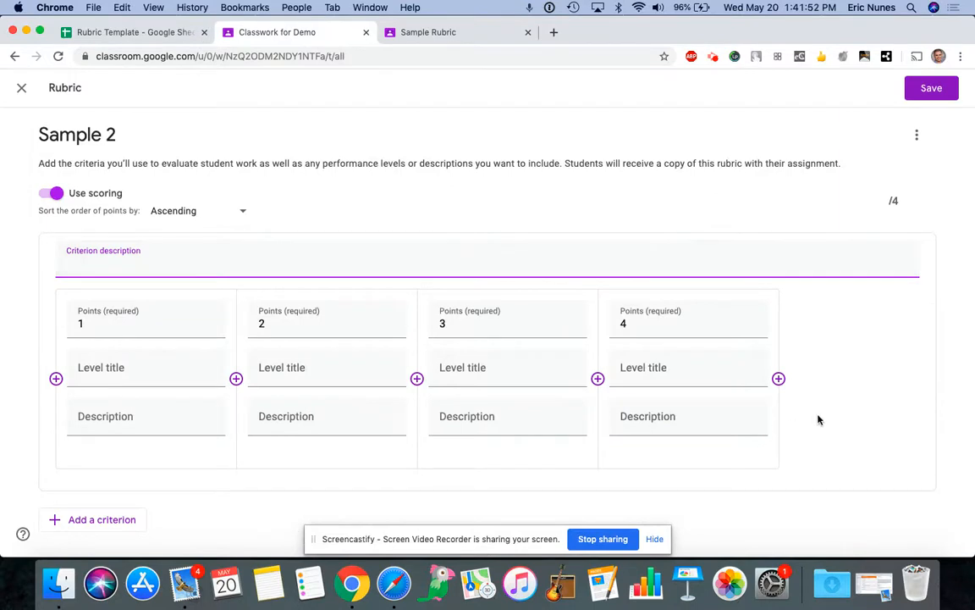
Add a blank second criterion to the Sample 2 rubric, look over its empty fields and delete it again.
{"action": "left_click", "coordinate": [101, 521]}
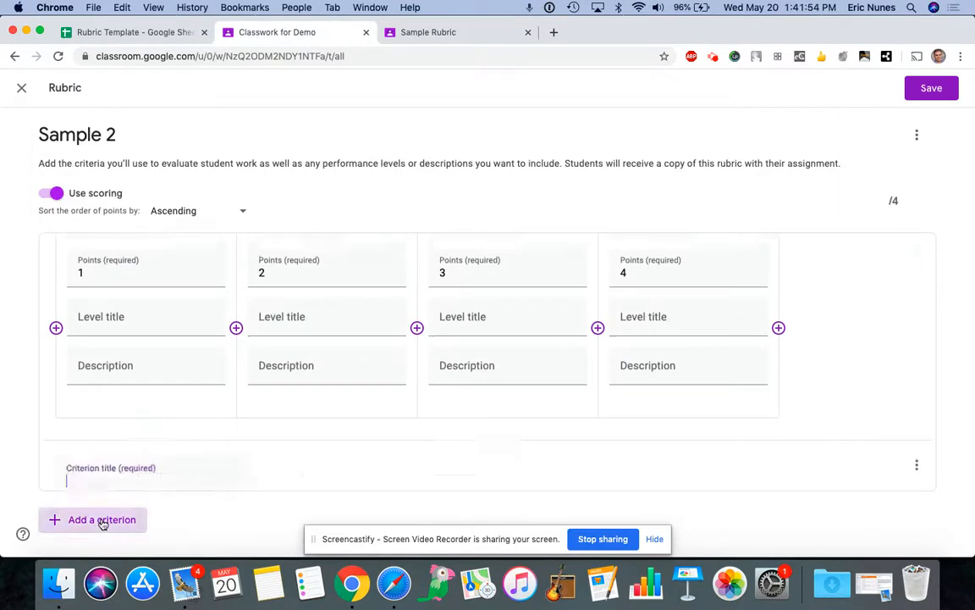
{"action": "scroll", "coordinate": [220, 459], "scroll_direction": "up", "scroll_amount": 4}
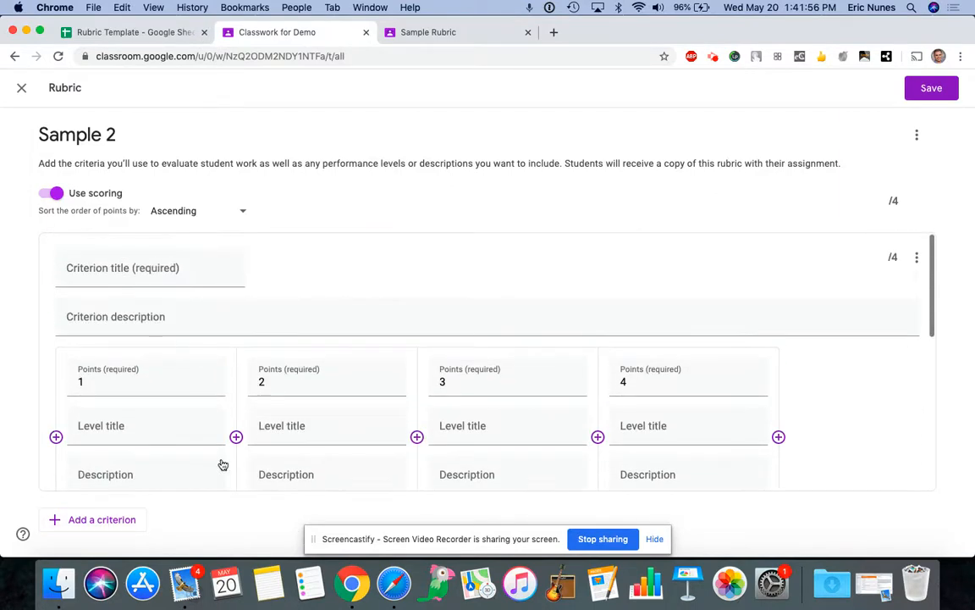
{"action": "scroll", "coordinate": [481, 344], "scroll_direction": "down", "scroll_amount": 5}
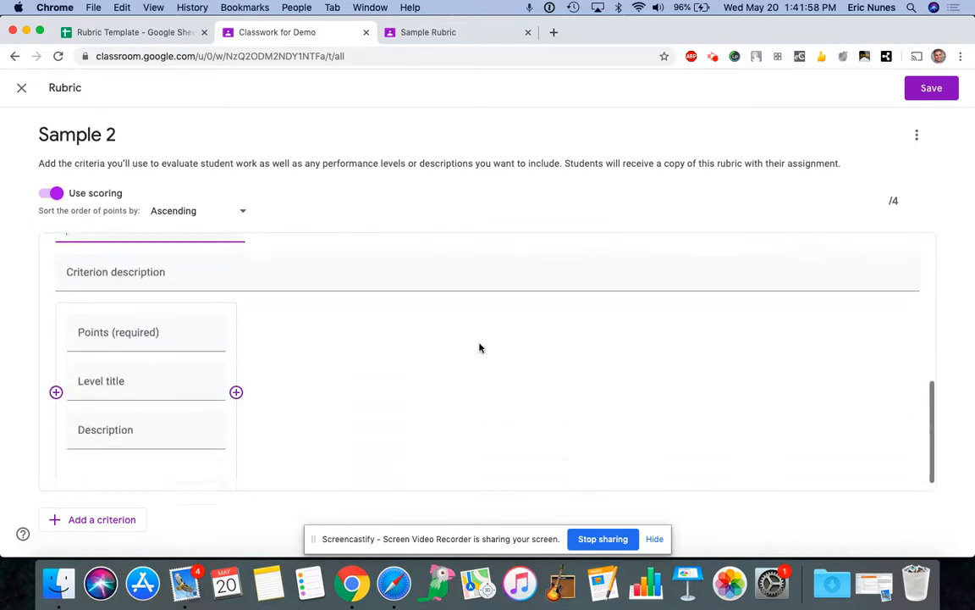
{"action": "scroll", "coordinate": [480, 348], "scroll_direction": "down", "scroll_amount": 1}
{"action": "scroll", "coordinate": [691, 373], "scroll_direction": "up", "scroll_amount": 2}
{"action": "scroll", "coordinate": [691, 373], "scroll_direction": "down", "scroll_amount": 2}
{"action": "scroll", "coordinate": [603, 395], "scroll_direction": "up", "scroll_amount": 2}
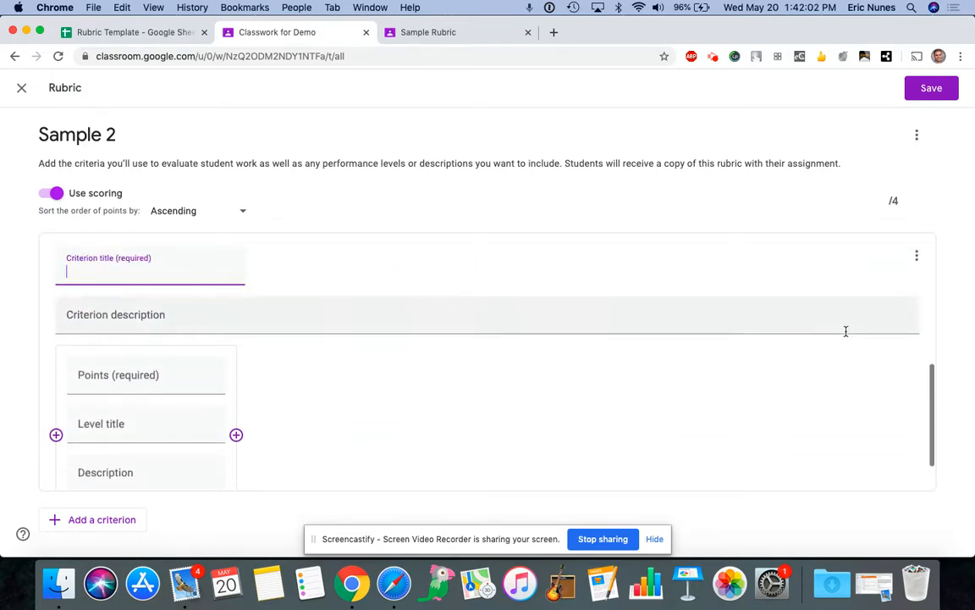
{"action": "scroll", "coordinate": [919, 320], "scroll_direction": "up", "scroll_amount": 1}
{"action": "left_click", "coordinate": [918, 302]}
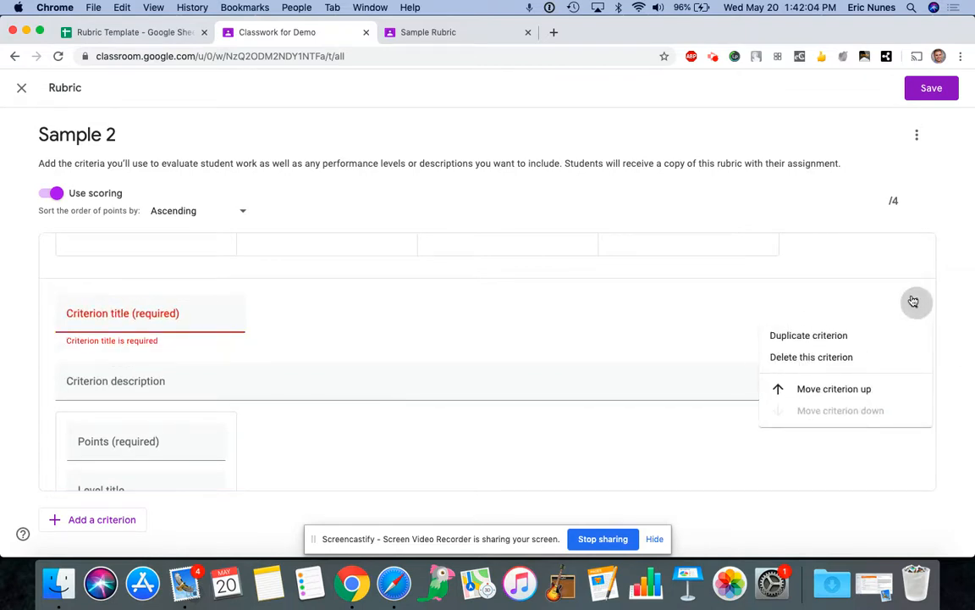
{"action": "left_click", "coordinate": [832, 357]}
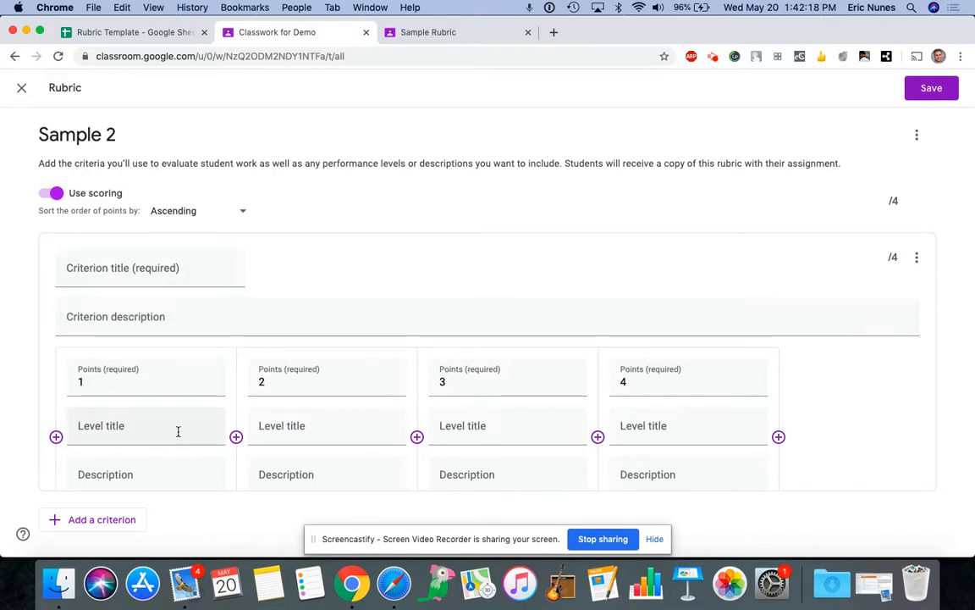
Duplicate the first criterion of the Sample 2 rubric together with its four point levels and check the copy.
{"action": "left_click", "coordinate": [917, 258]}
{"action": "left_click", "coordinate": [863, 291]}
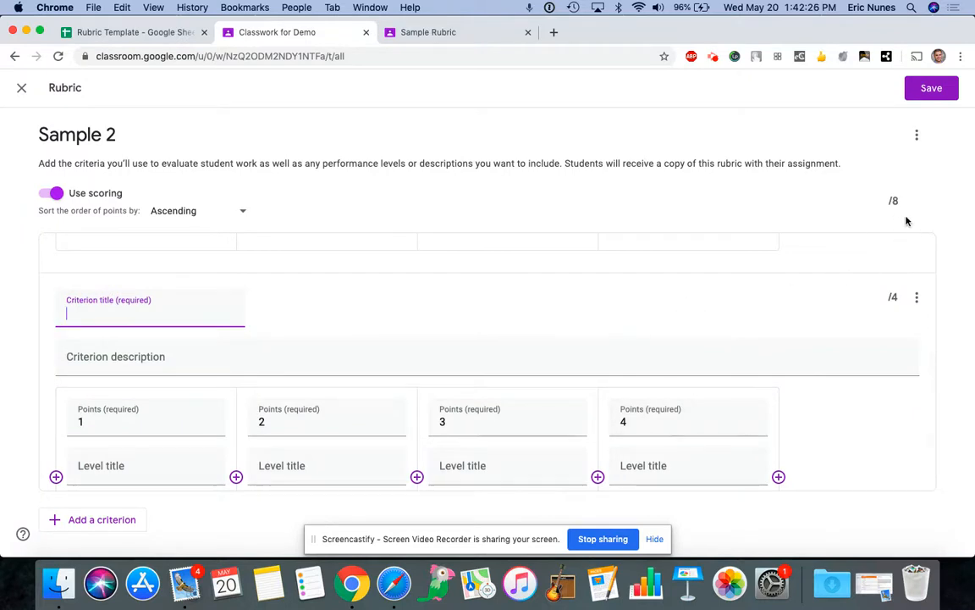
{"action": "scroll", "coordinate": [877, 310], "scroll_direction": "up", "scroll_amount": 3}
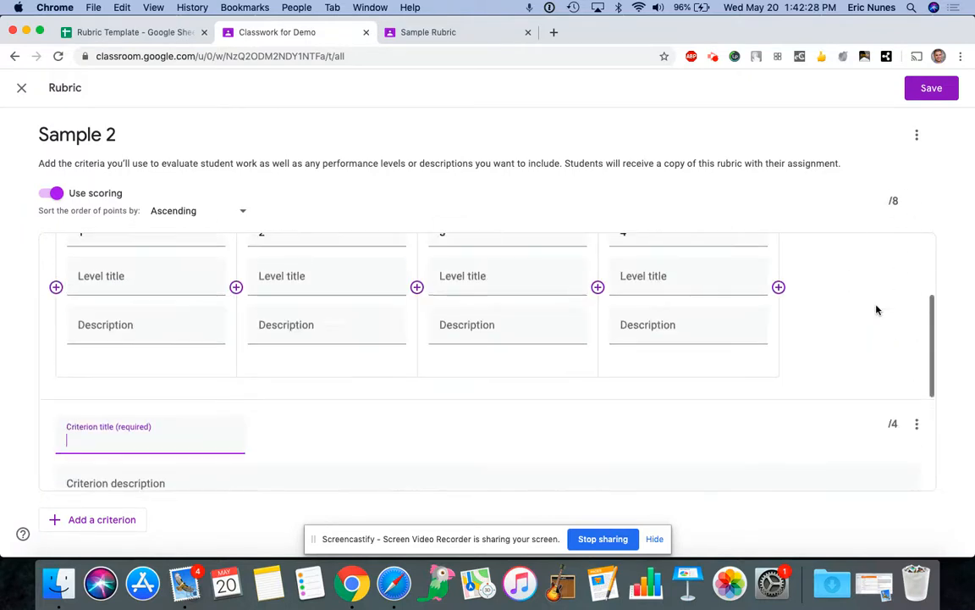
{"action": "scroll", "coordinate": [876, 310], "scroll_direction": "down", "scroll_amount": 3}
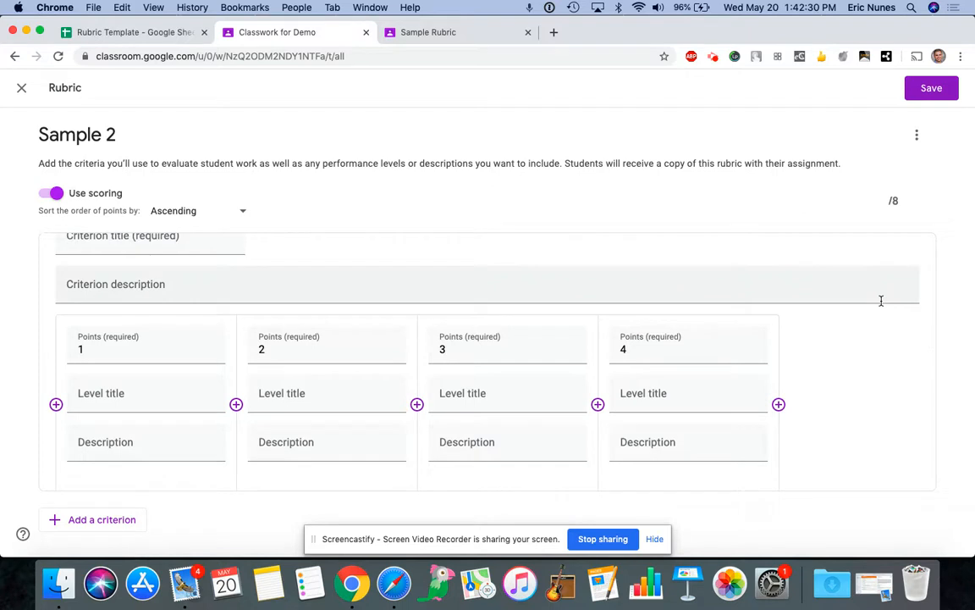
Move the duplicated criterion up above the original and review both criteria in the Sample 2 rubric.
{"action": "scroll", "coordinate": [882, 303], "scroll_direction": "down", "scroll_amount": 5}
{"action": "left_click", "coordinate": [918, 320]}
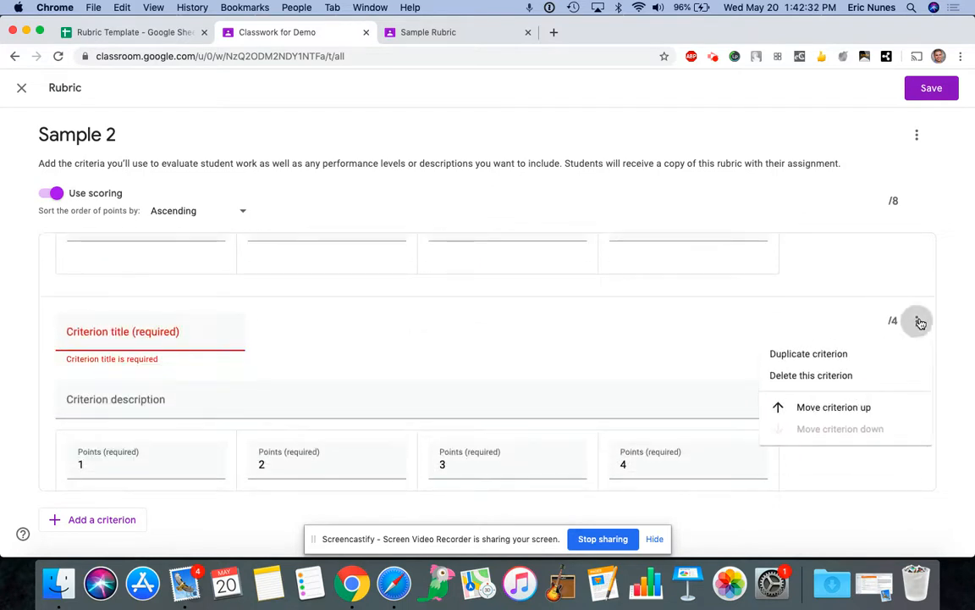
{"action": "left_click", "coordinate": [849, 408]}
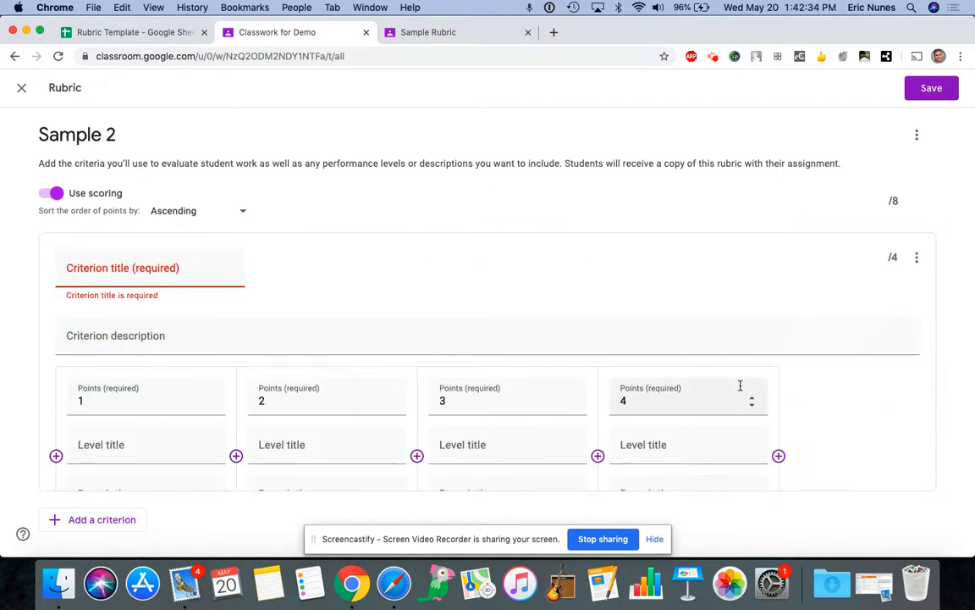
{"action": "scroll", "coordinate": [755, 319], "scroll_direction": "down", "scroll_amount": 1}
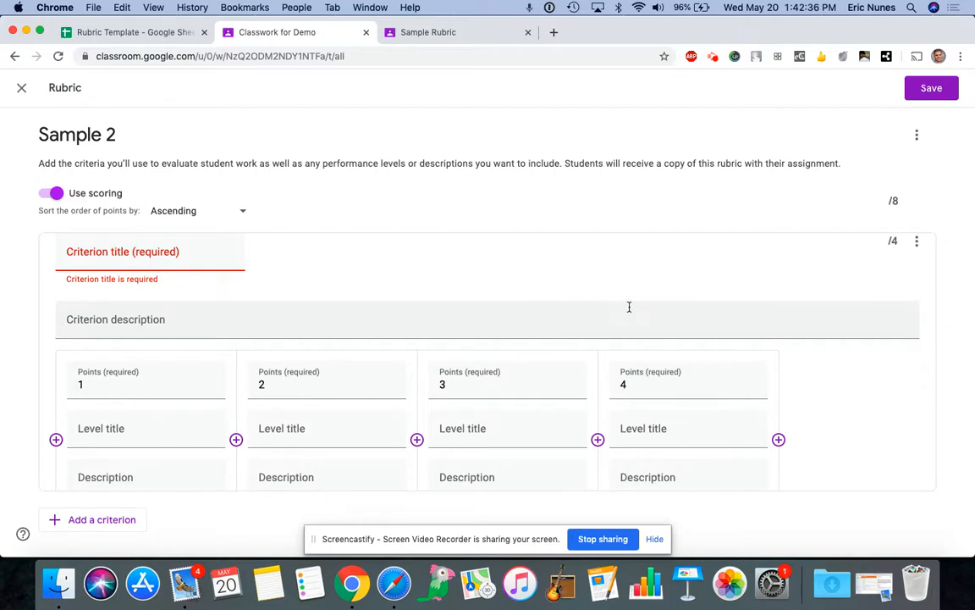
{"action": "scroll", "coordinate": [629, 306], "scroll_direction": "down", "scroll_amount": 5}
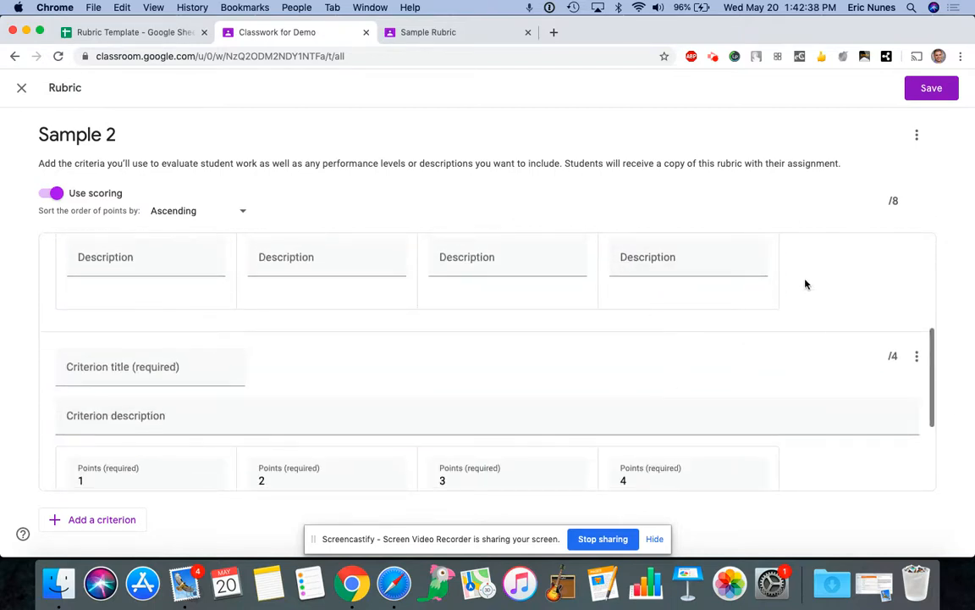
{"action": "scroll", "coordinate": [797, 410], "scroll_direction": "down", "scroll_amount": 4}
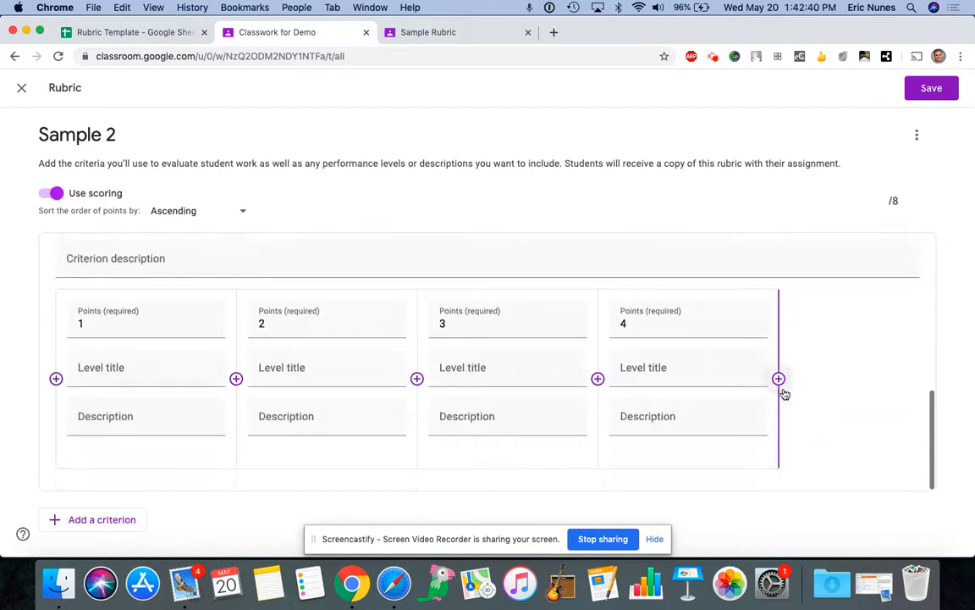
{"action": "scroll", "coordinate": [594, 349], "scroll_direction": "down", "scroll_amount": 6}
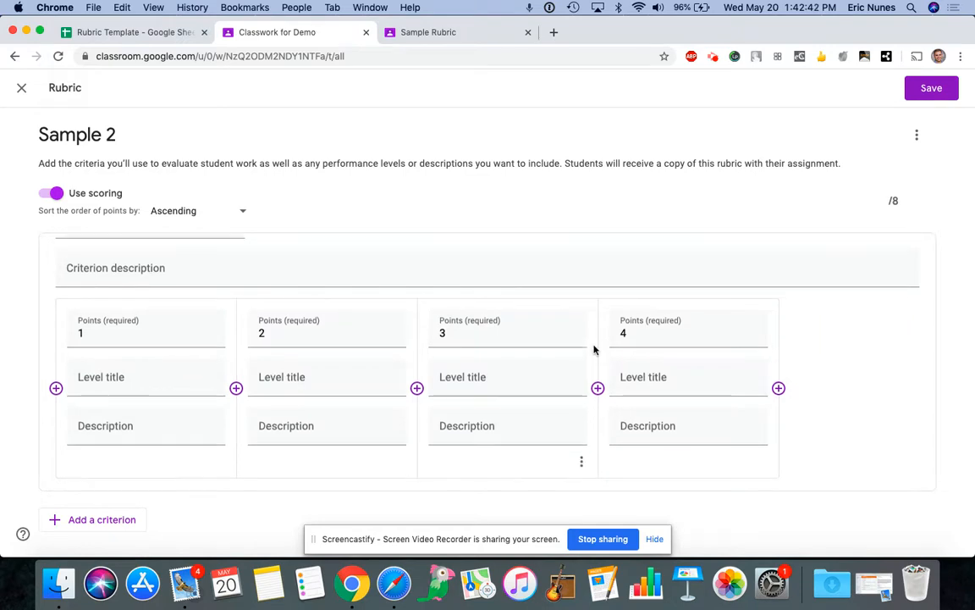
{"action": "scroll", "coordinate": [594, 349], "scroll_direction": "up", "scroll_amount": 1}
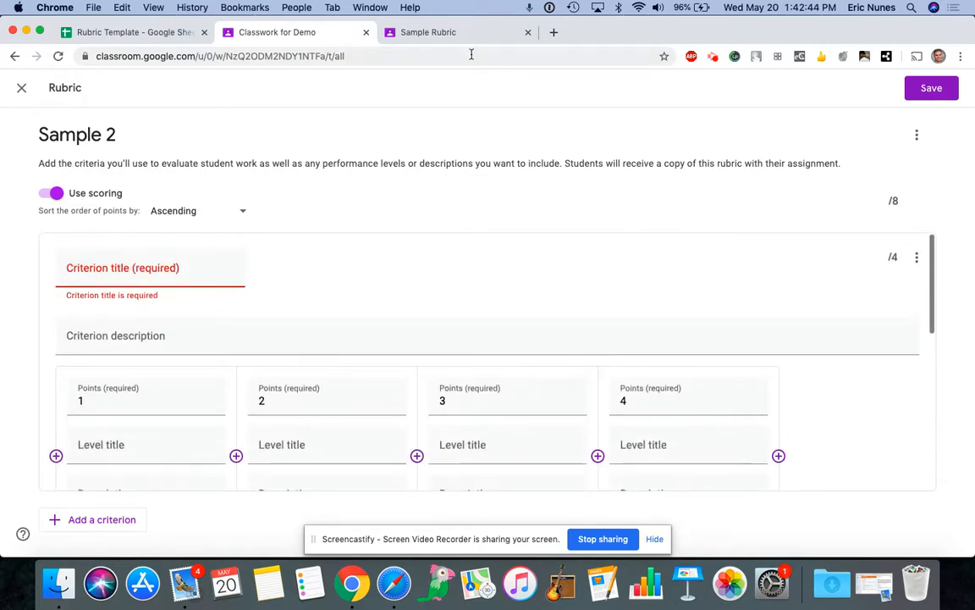
Review the finished Sample Rubric from its Organization criterion through Quality of Work.
{"action": "left_click", "coordinate": [389, 33]}
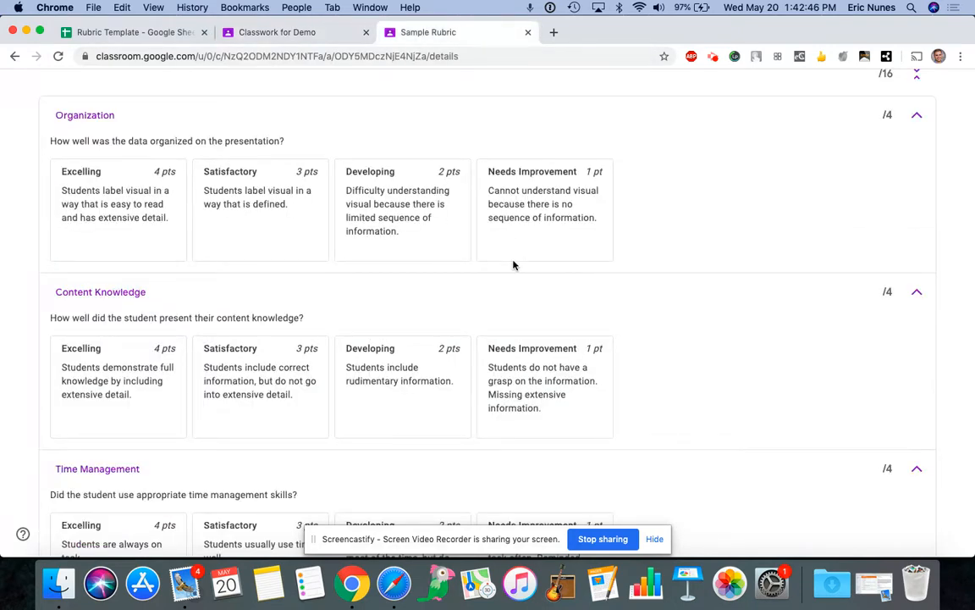
{"action": "scroll", "coordinate": [504, 244], "scroll_direction": "down", "scroll_amount": 6}
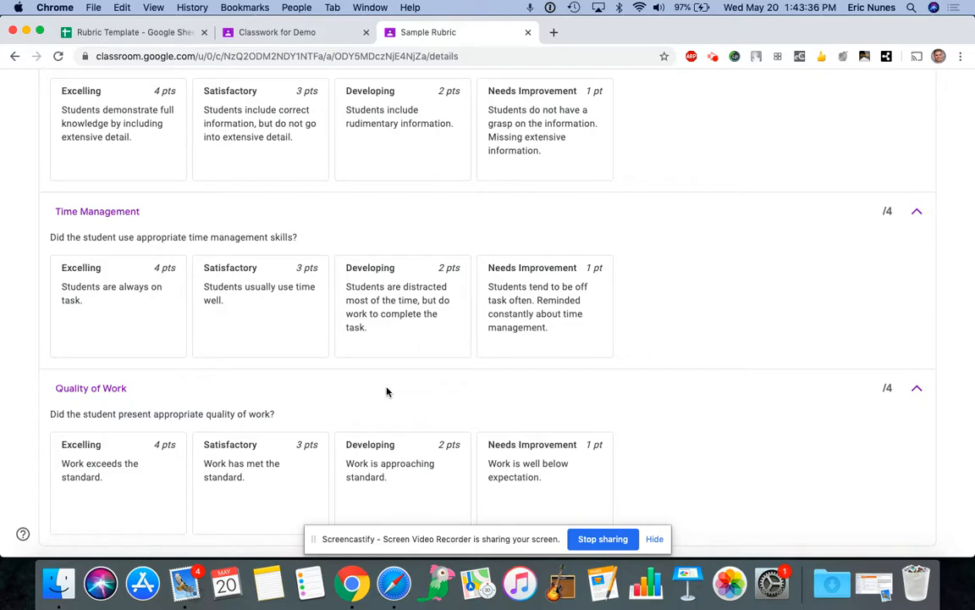
{"action": "scroll", "coordinate": [387, 392], "scroll_direction": "up", "scroll_amount": 5}
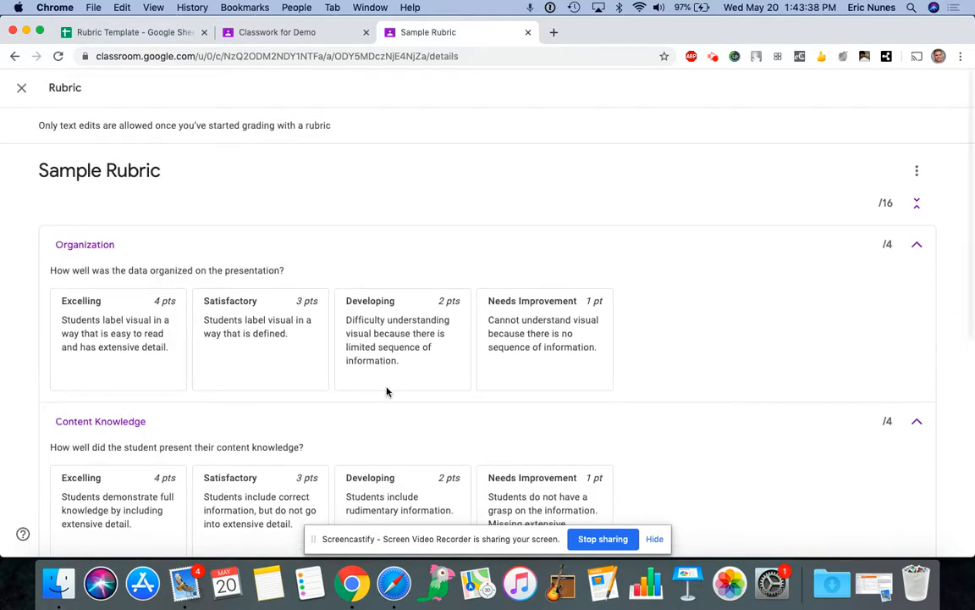